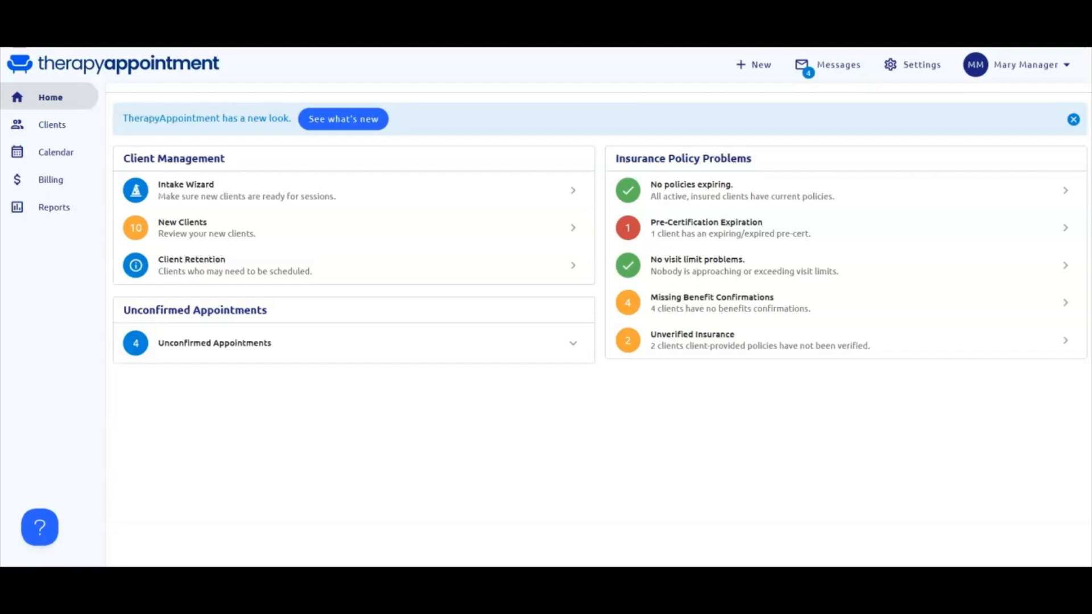
# Go to the practice's staff settings and open the therapist tags of the account owner.
pyautogui.click(927, 67)
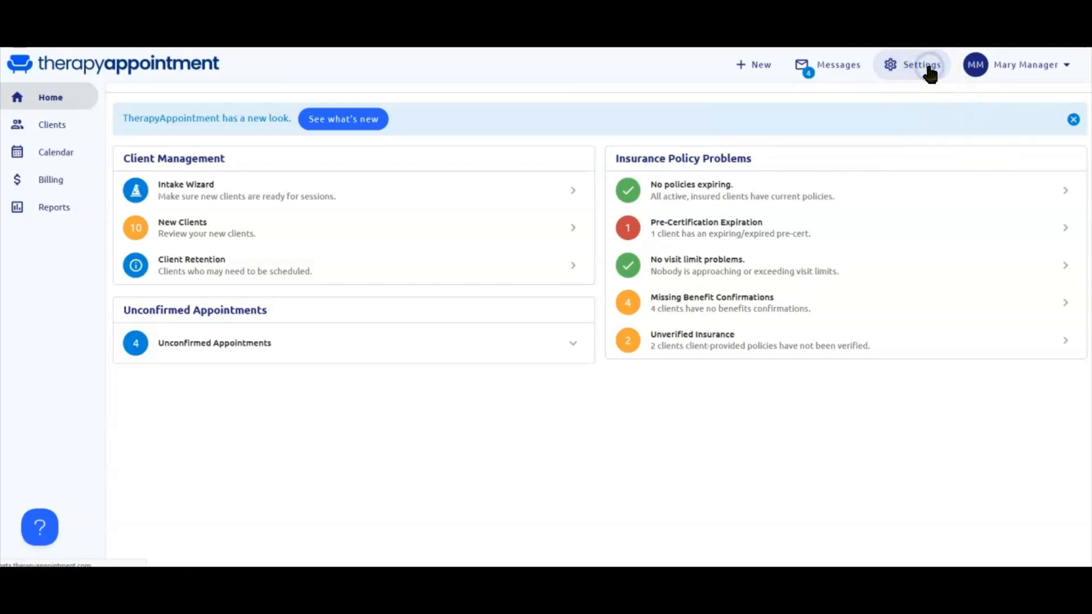
pyautogui.click(179, 130)
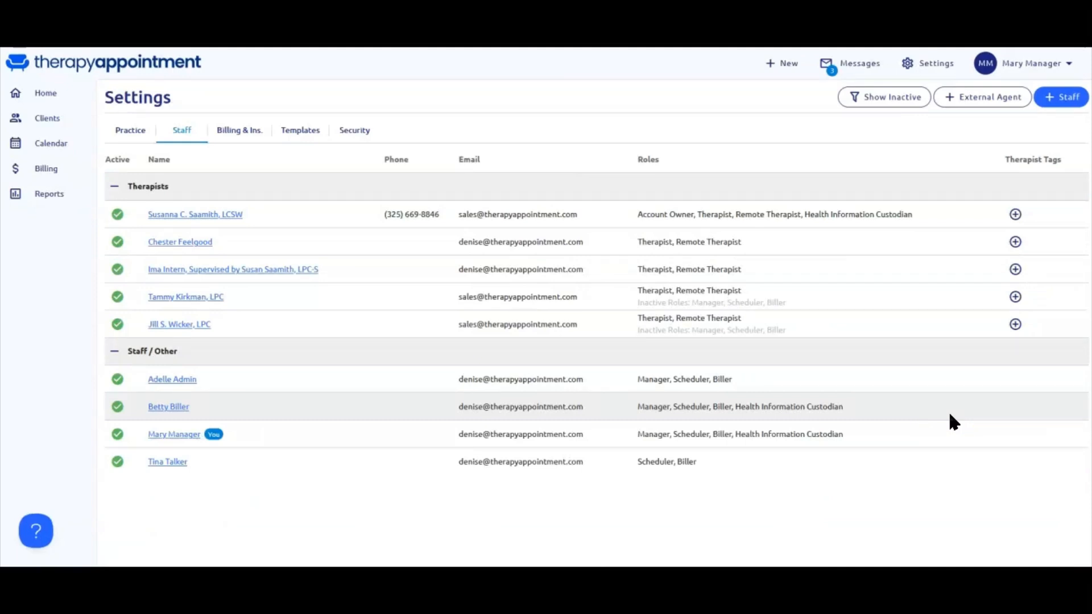
pyautogui.click(1016, 215)
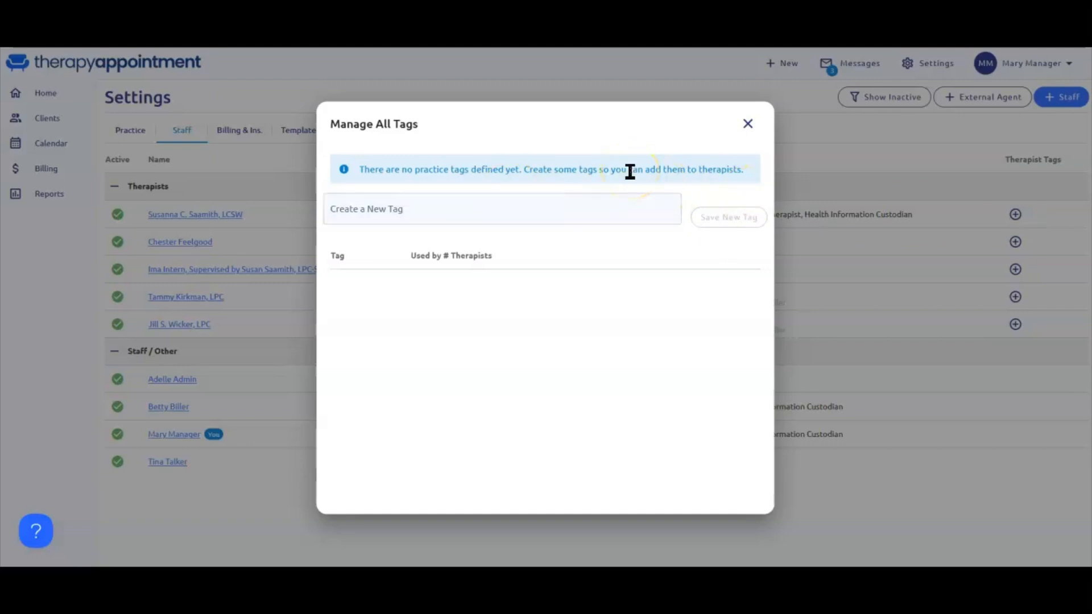
# Create two new practice tags named Male and Female.
pyautogui.click(447, 213)
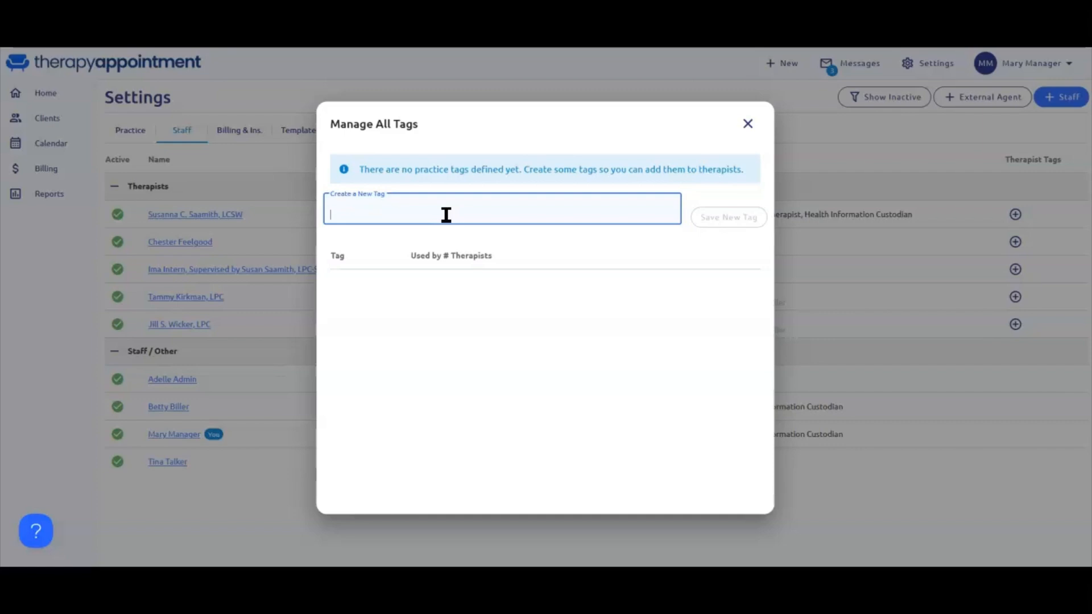
pyautogui.write('Male')
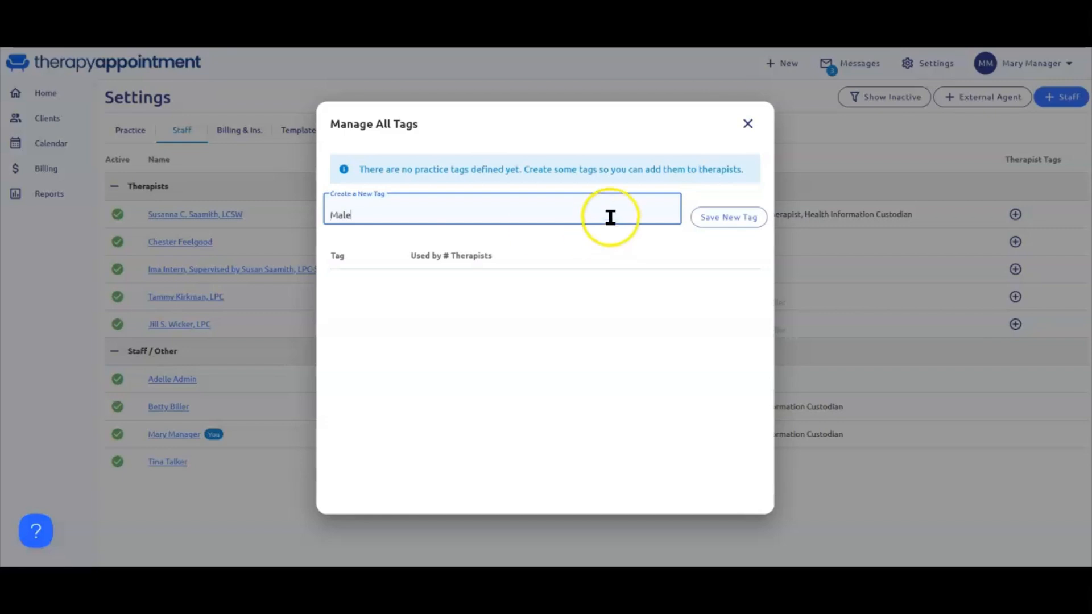
pyautogui.click(740, 217)
pyautogui.click(500, 195)
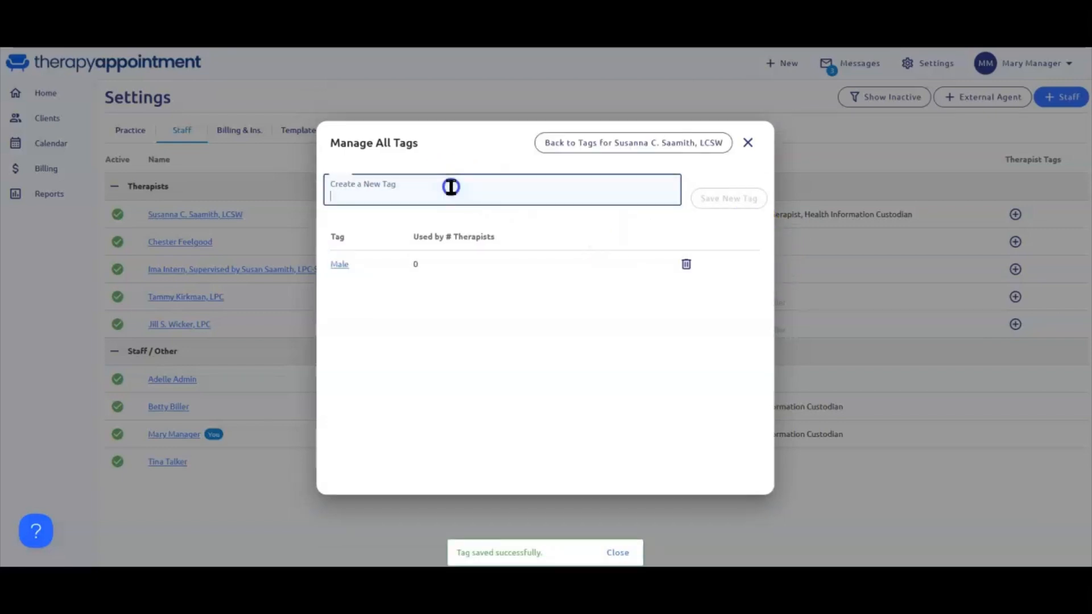
pyautogui.write('Female')
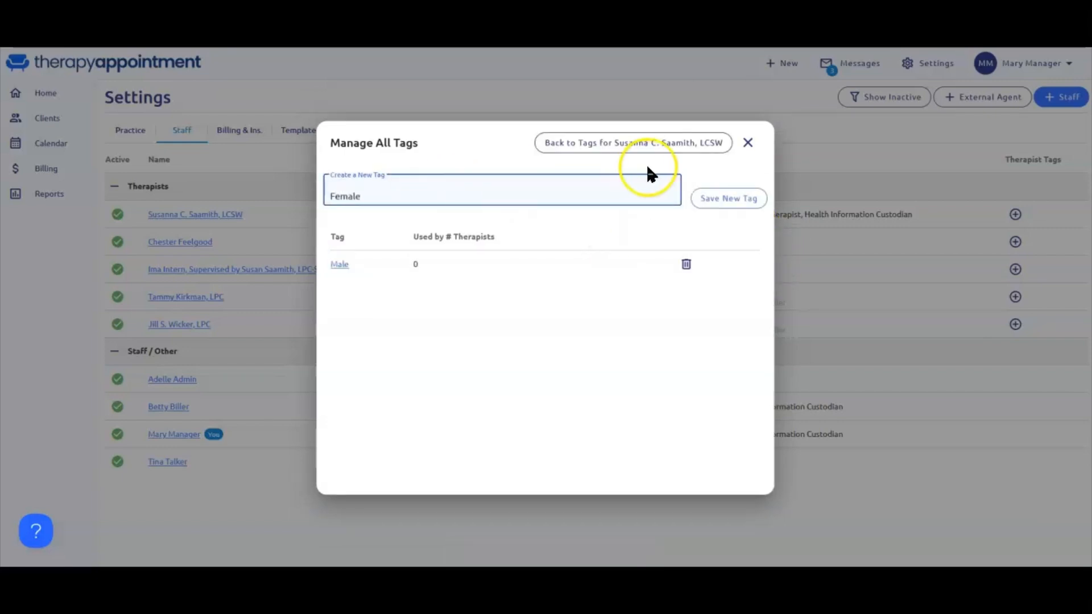
pyautogui.click(735, 200)
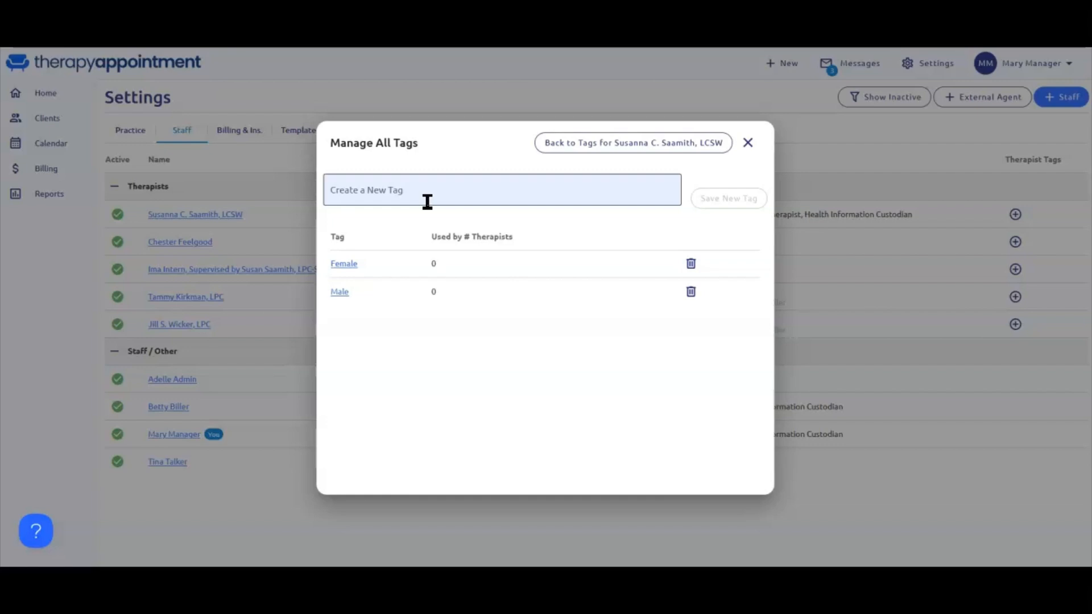
# Create two insurance-related tags named Medicaid and Medicare.
pyautogui.click(423, 179)
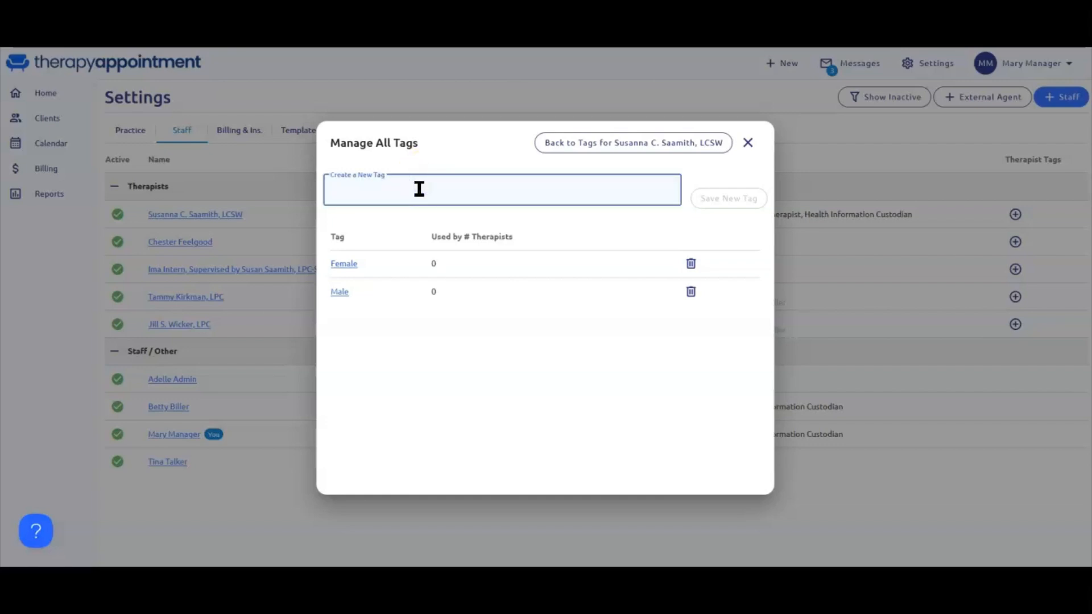
pyautogui.write('Medicaid')
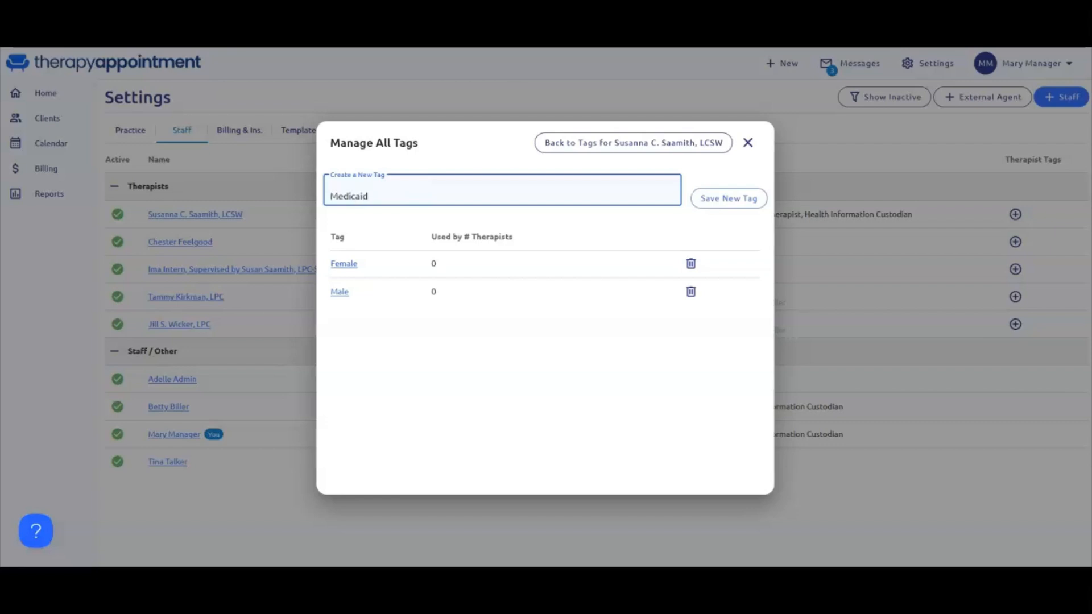
pyautogui.press('Return')
pyautogui.write('Madicare')
pyautogui.press('BackSpace')
pyautogui.press('BackSpace')
pyautogui.press('BackSpace')
pyautogui.press('BackSpace')
pyautogui.press('BackSpace')
pyautogui.press('BackSpace')
pyautogui.press('BackSpace')
pyautogui.write('edicare')
pyautogui.press('Return')
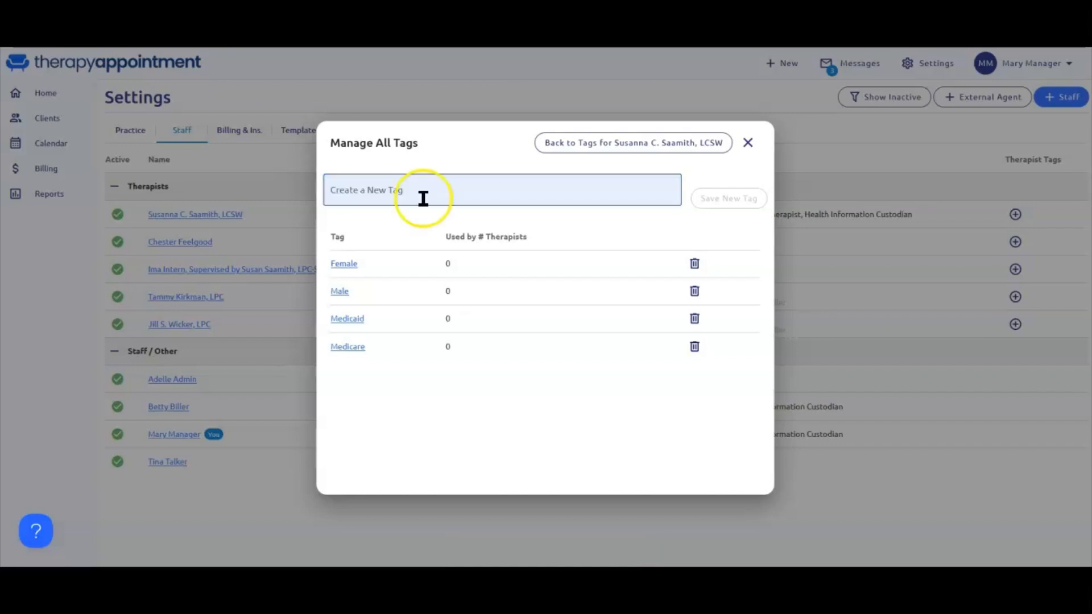
# Create four more tags named Children, Couples, Family and Teens.
pyautogui.click(423, 199)
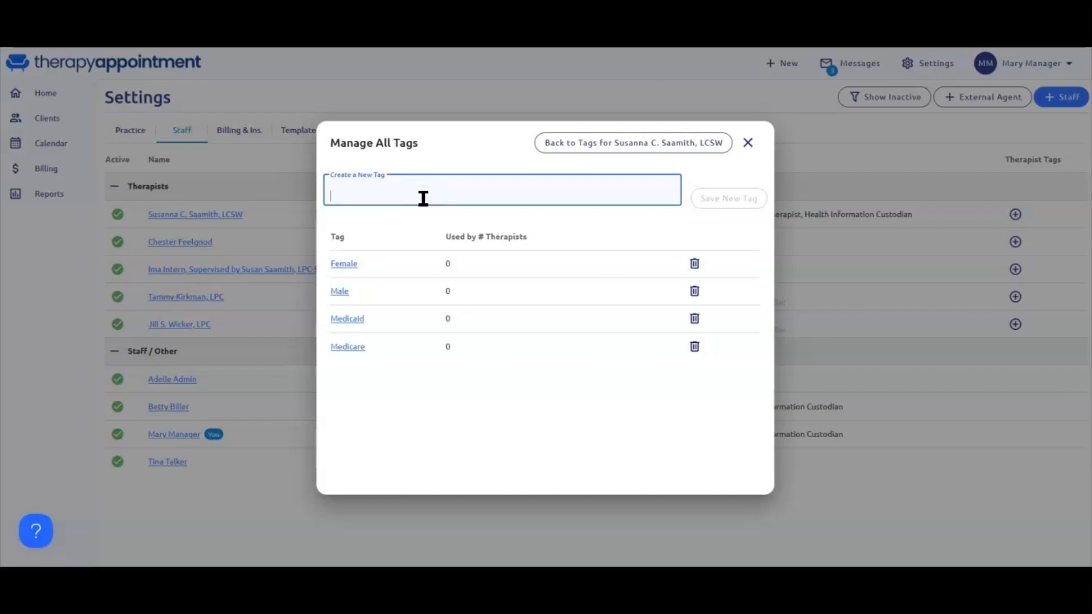
pyautogui.write('C')
pyautogui.press('BackSpace')
pyautogui.write('Ch')
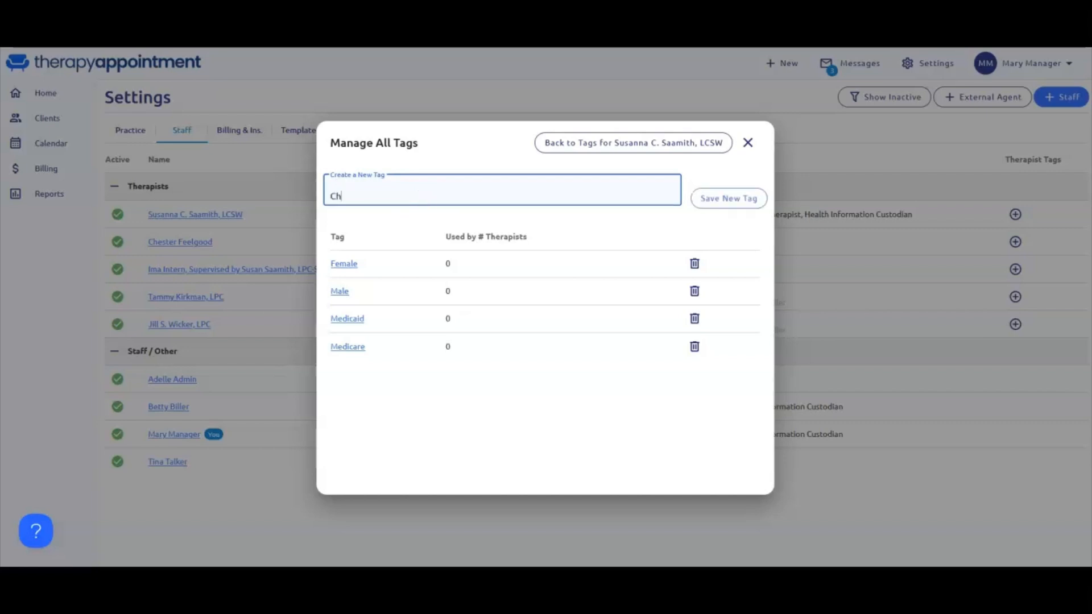
pyautogui.write('ildren')
pyautogui.press('Return')
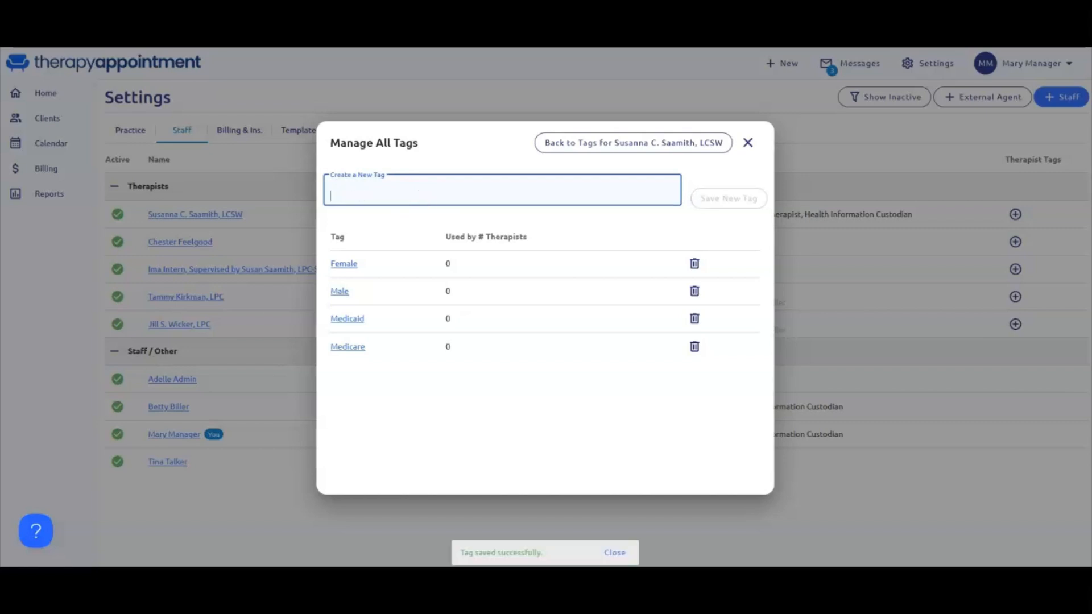
pyautogui.write('Couples')
pyautogui.press('Return')
pyautogui.write('Family')
pyautogui.press('Return')
pyautogui.write('Teens')
pyautogui.press('Return')
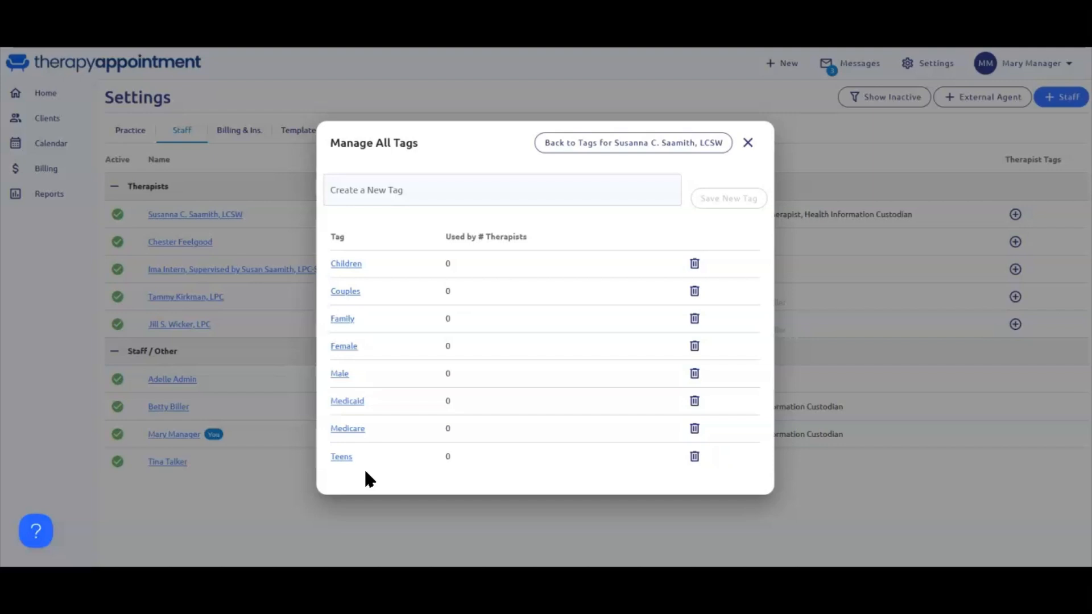
# Rename the Female tag to "1. Female" and the Male tag to "1. Male".
pyautogui.click(344, 347)
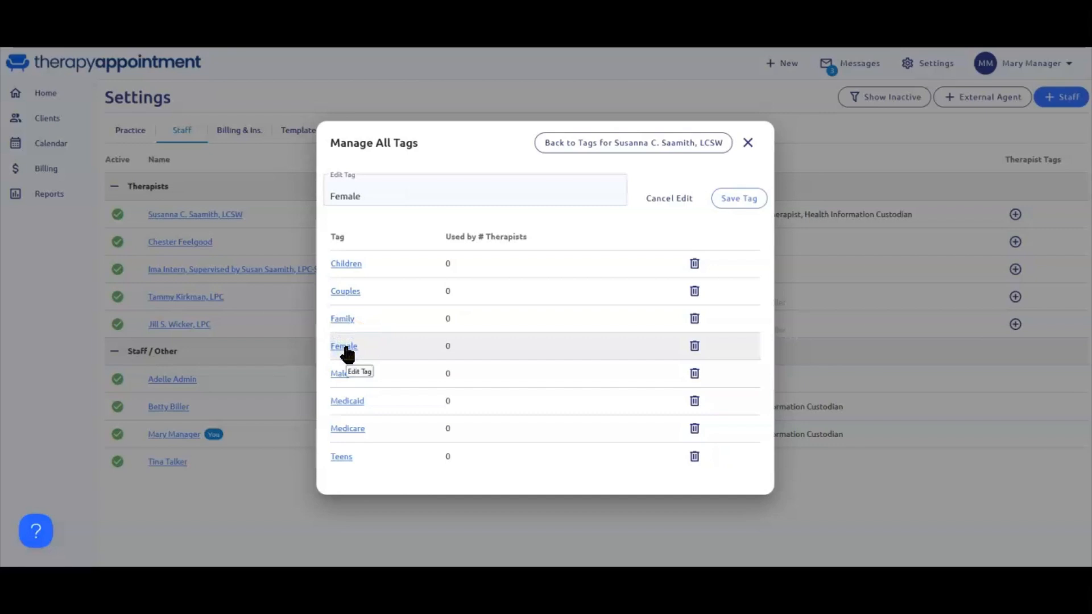
pyautogui.click(336, 193)
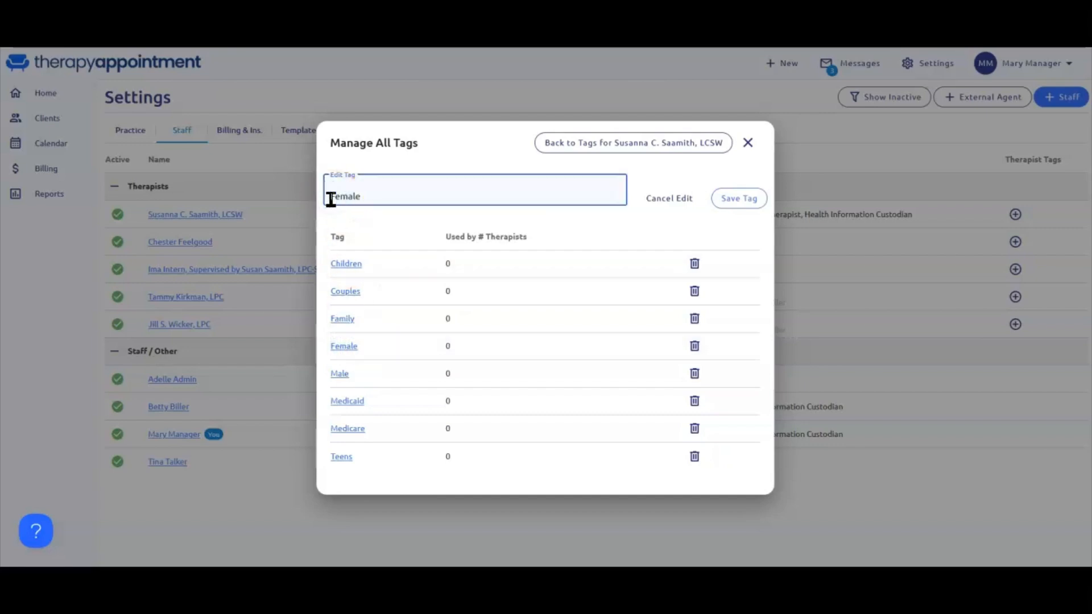
pyautogui.write('1.')
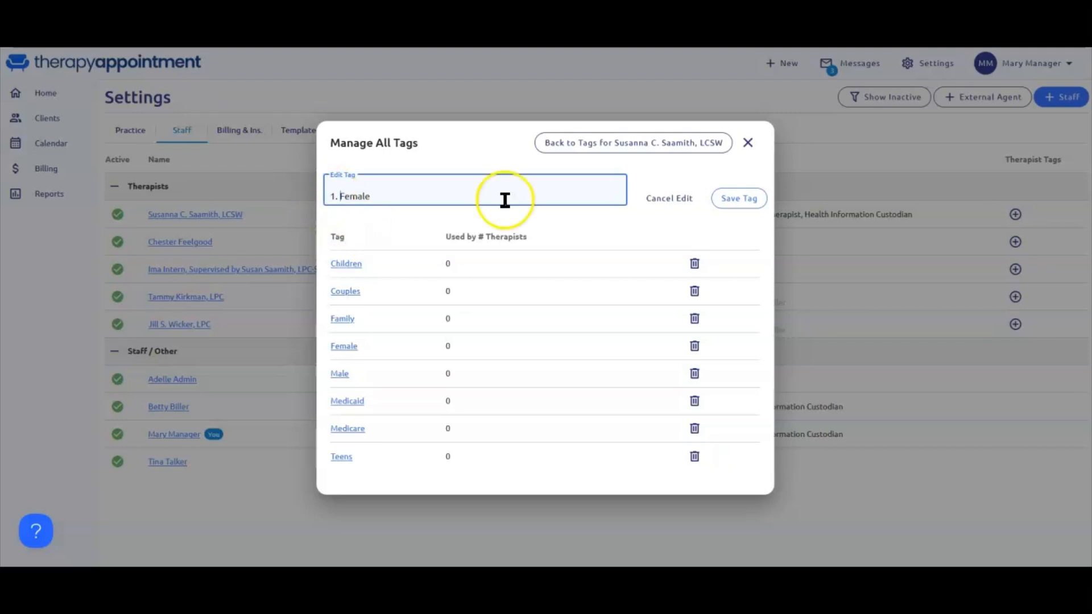
pyautogui.click(760, 209)
pyautogui.click(337, 374)
pyautogui.click(334, 197)
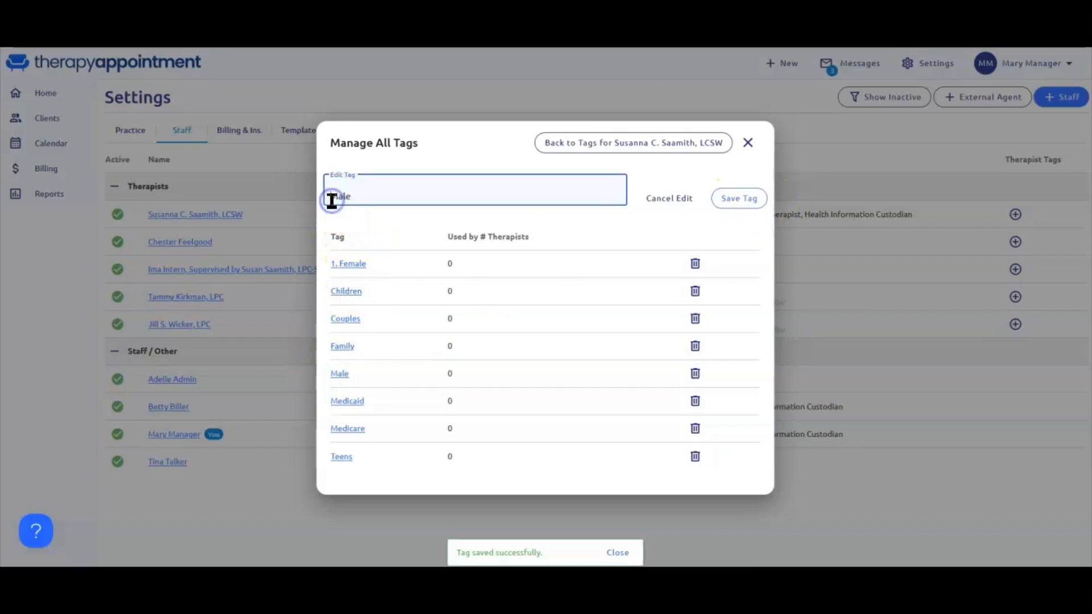
pyautogui.write('1.')
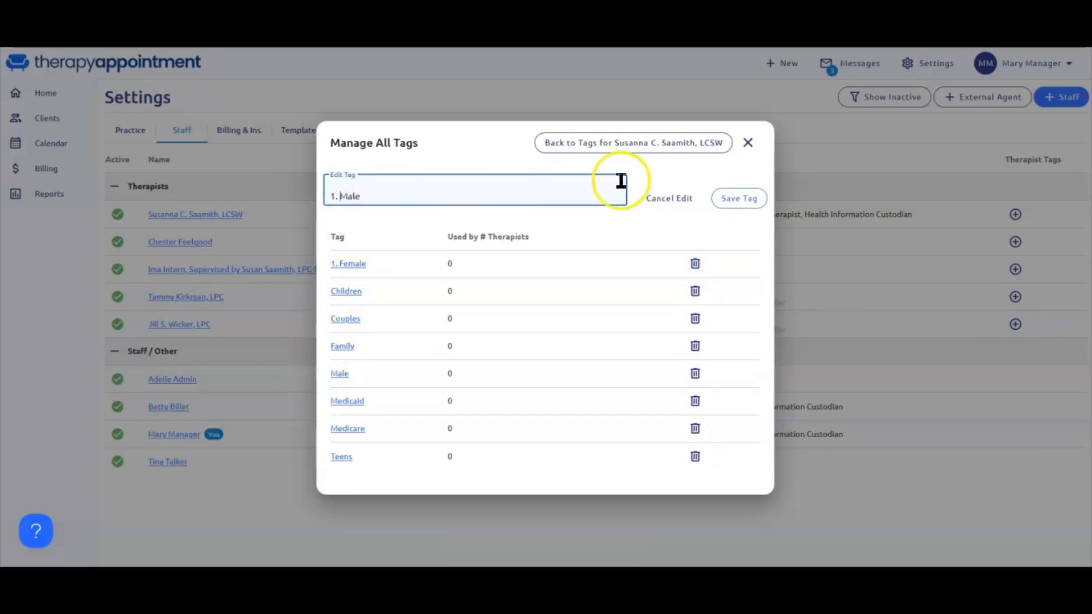
pyautogui.click(737, 199)
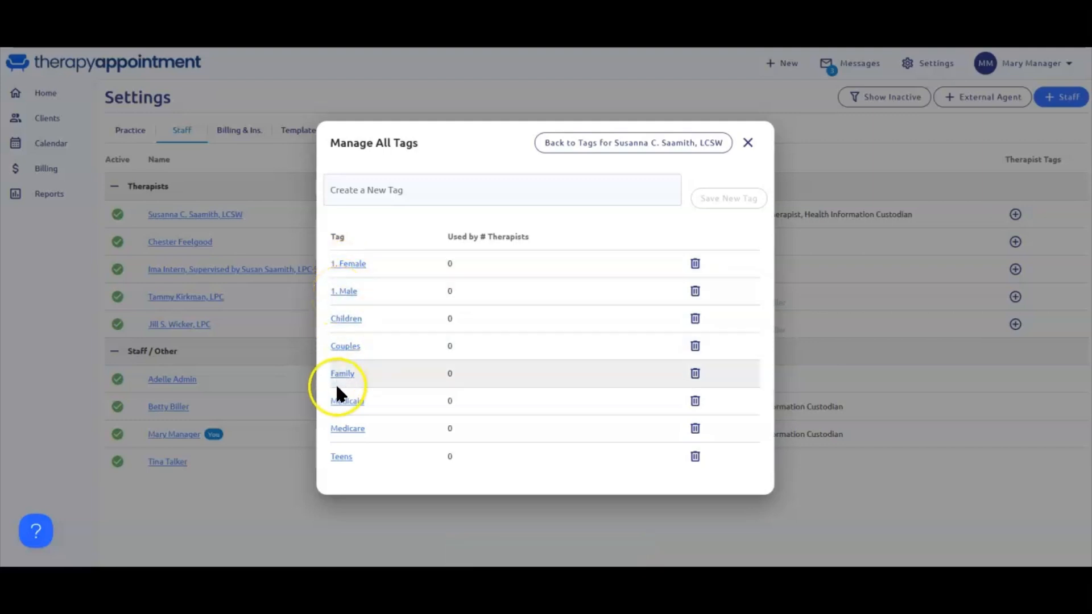
# Rename the Children tag to "Specialty: Children" and the Couples tag to "Specialty: Couples".
pyautogui.click(346, 319)
pyautogui.click(332, 199)
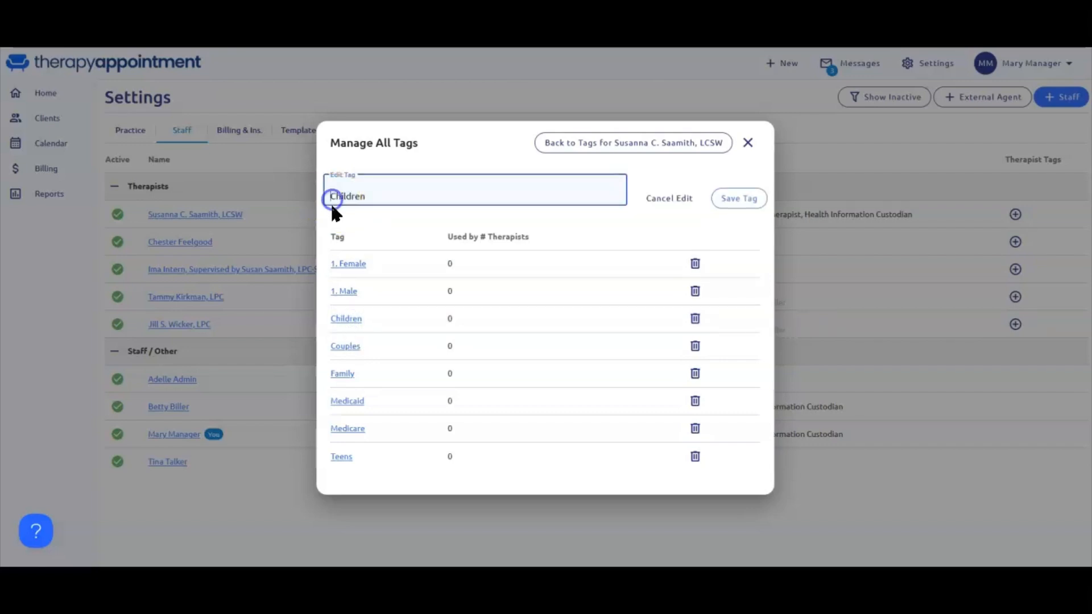
pyautogui.write('Specialty:')
pyautogui.click(758, 203)
pyautogui.click(339, 319)
pyautogui.click(330, 200)
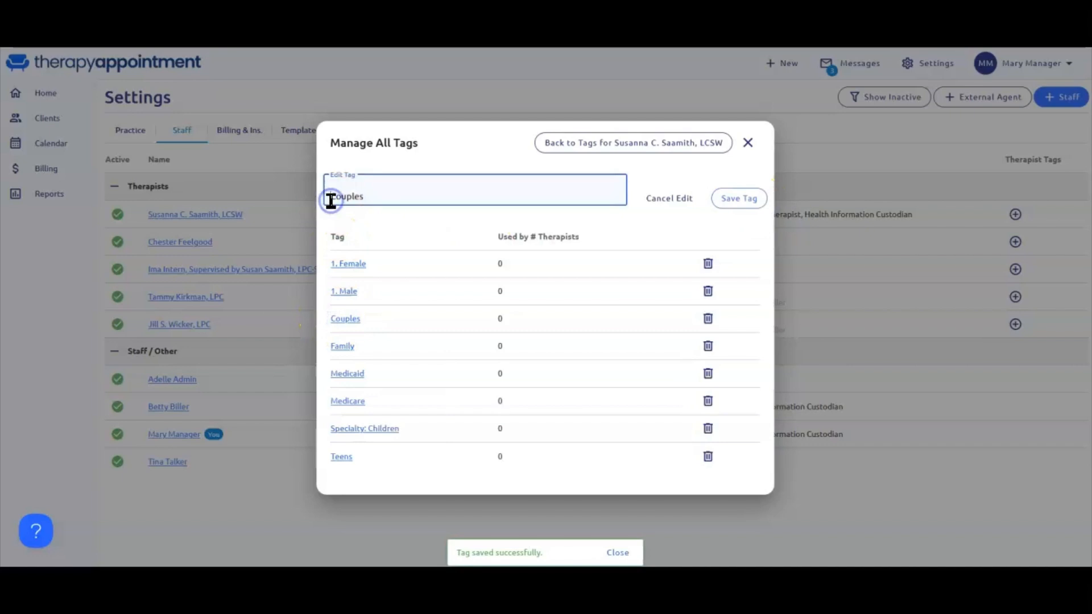
pyautogui.write('Specialty:')
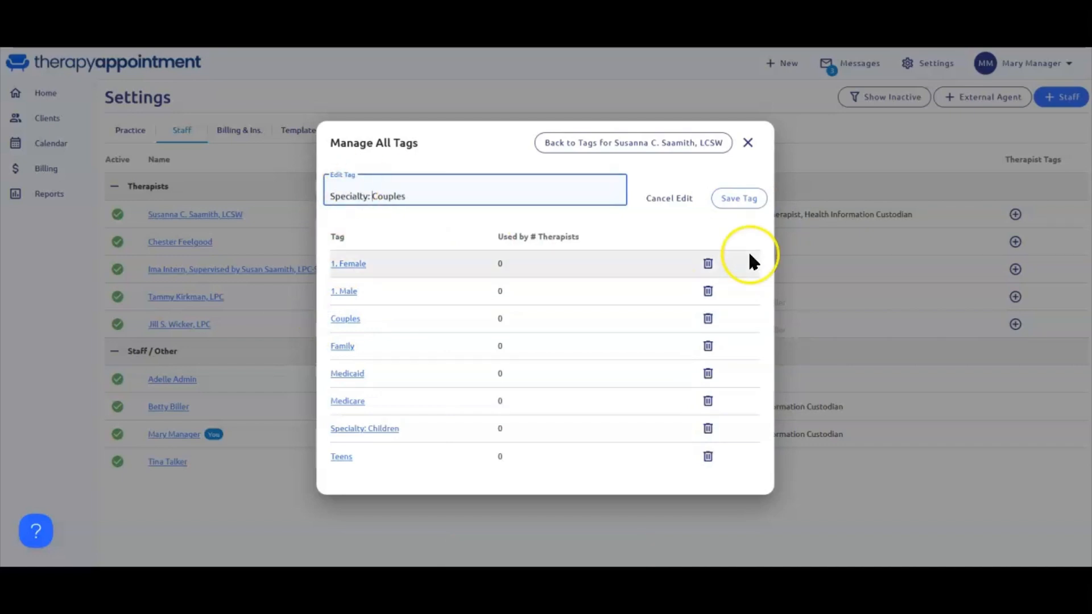
pyautogui.click(742, 199)
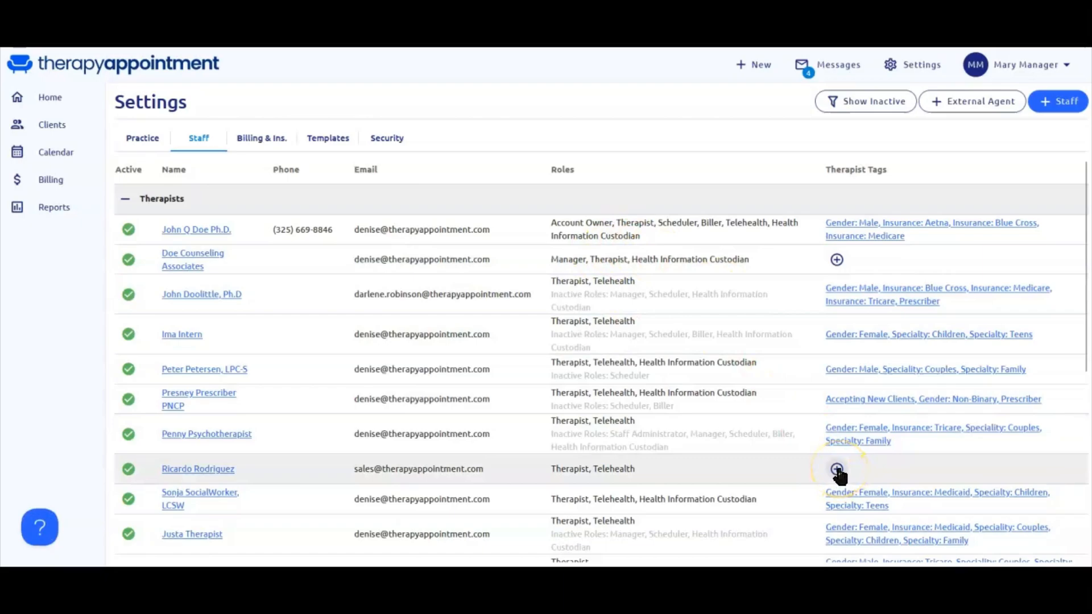
# Assign the tags Gender: Male, Insurance: Aetna and Insurance: Tricare to the untagged therapist whose only roles are Therapist and Telehealth.
pyautogui.click(836, 470)
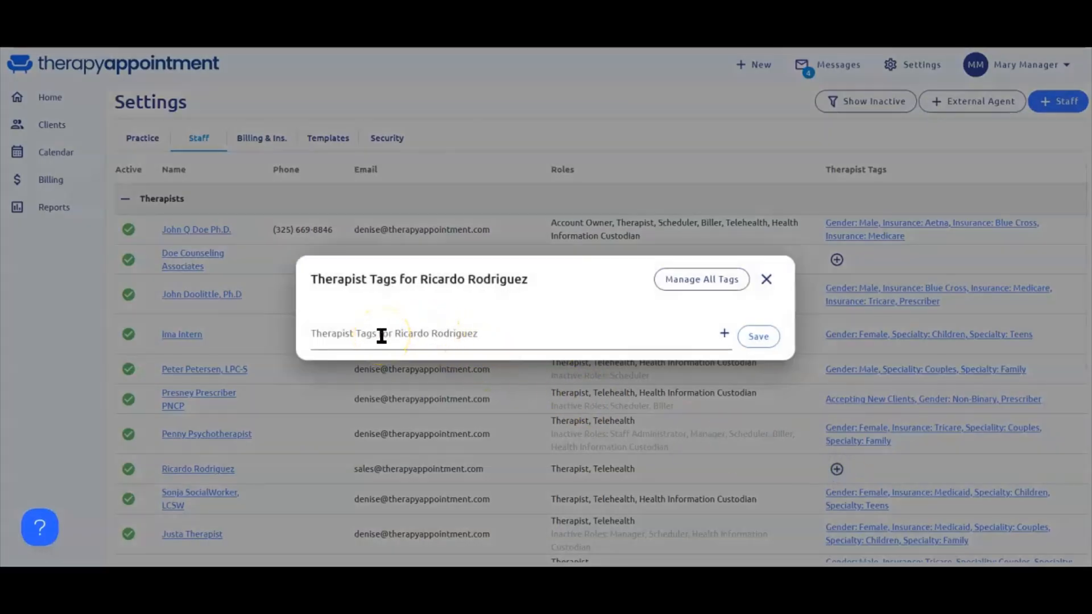
pyautogui.click(414, 337)
pyautogui.scroll(-2, 389, 449)
pyautogui.scroll(-2, 386, 468)
pyautogui.scroll(4, 385, 472)
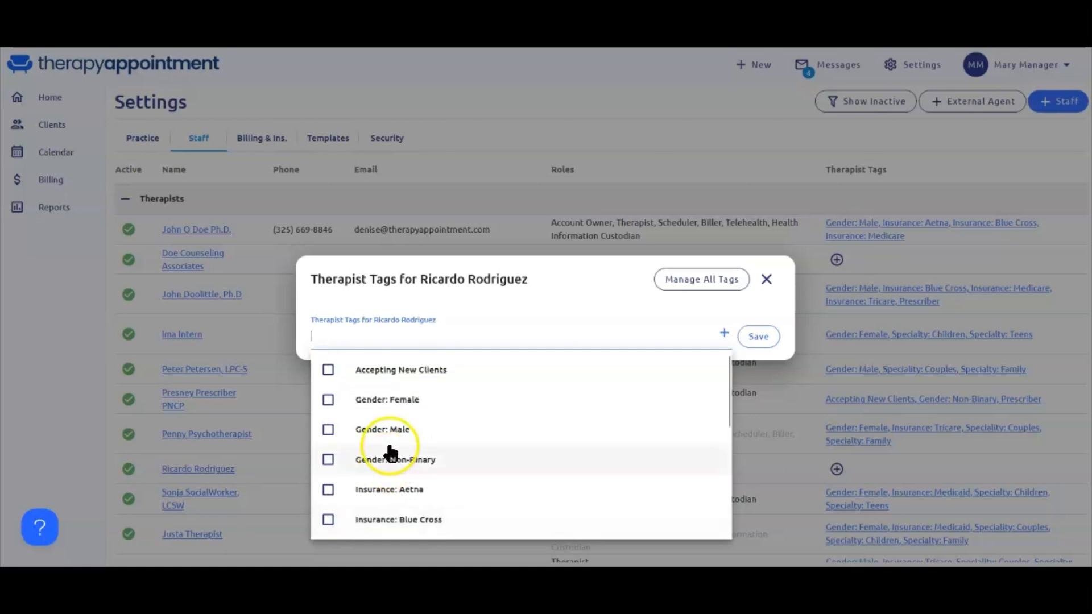
pyautogui.click(329, 431)
pyautogui.scroll(-1, 329, 454)
pyautogui.click(328, 431)
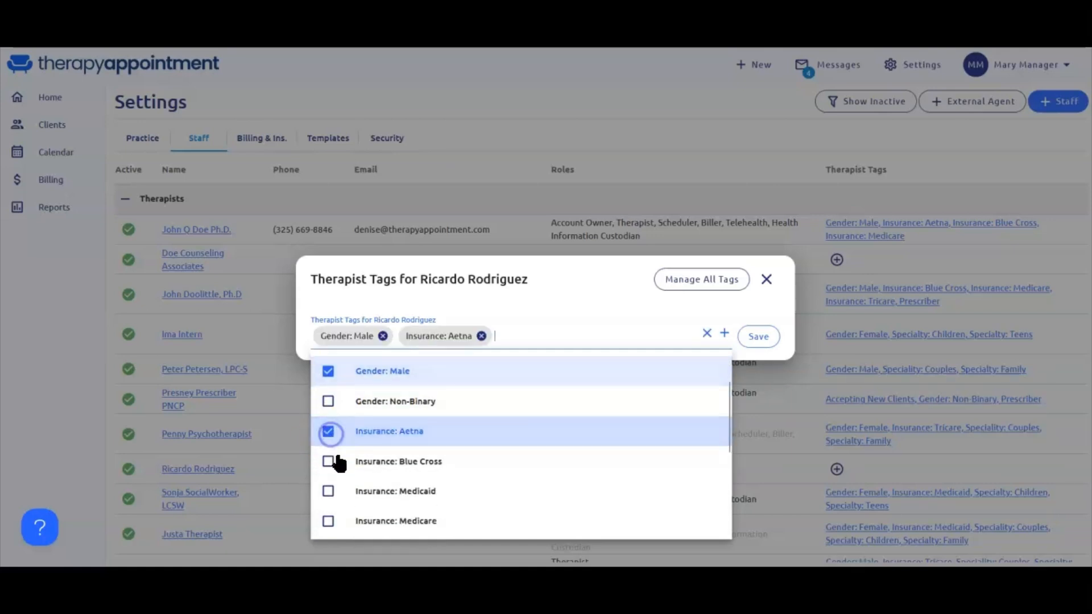
pyautogui.scroll(-2, 339, 477)
pyautogui.click(328, 435)
# Add the tags Specialty: Family and Speciality: Couples to the same therapist and save the tag selection.
pyautogui.scroll(-1, 329, 472)
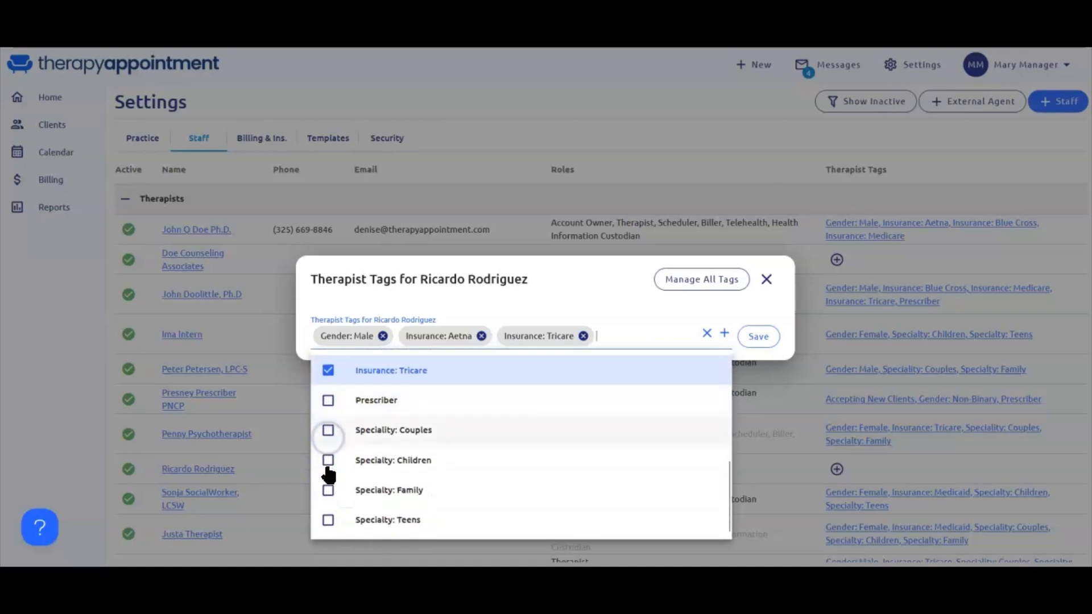
pyautogui.click(329, 490)
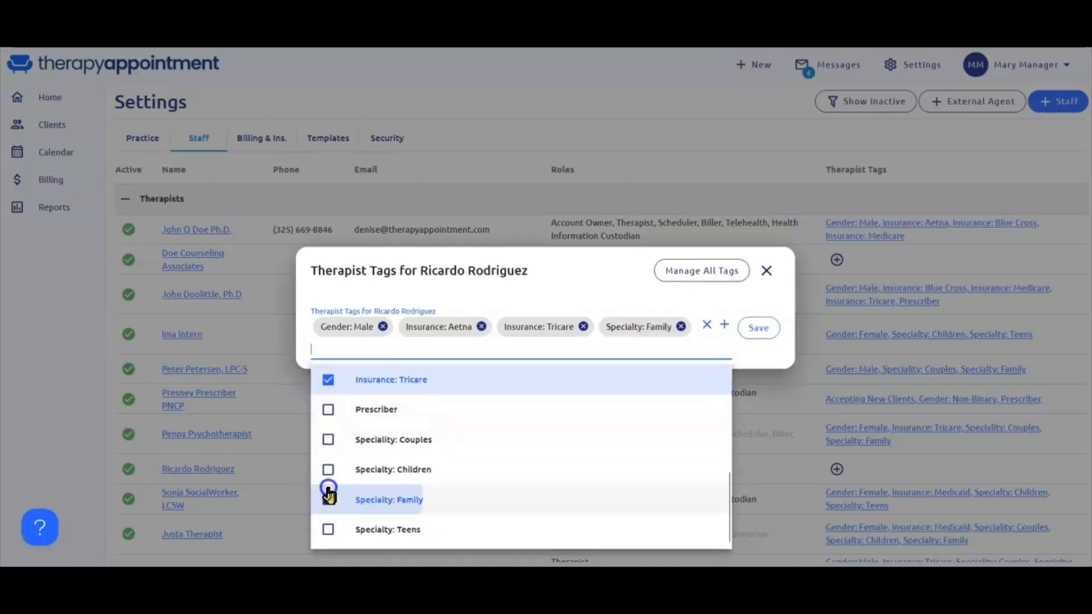
pyautogui.click(330, 439)
pyautogui.click(761, 328)
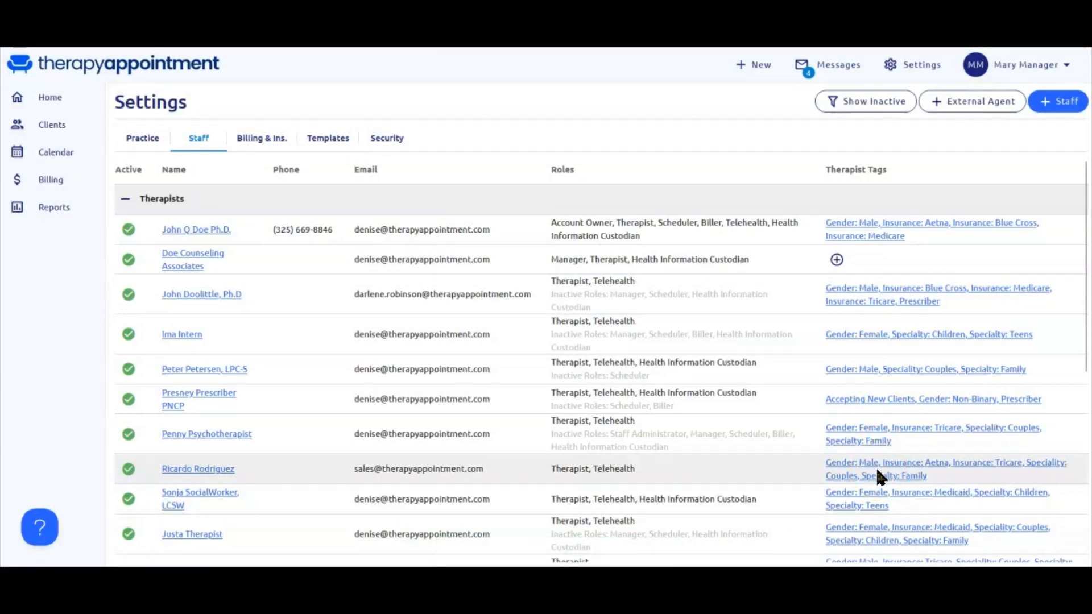
# Remove the Insurance: Tricare tag from the therapist just tagged and save the change.
pyautogui.click(878, 475)
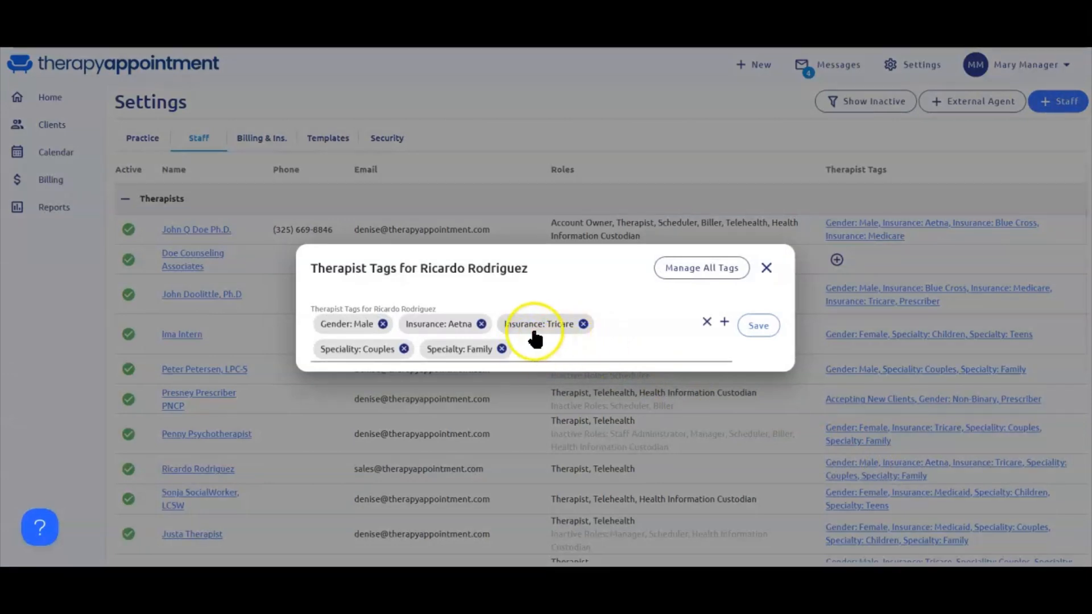
pyautogui.click(583, 324)
pyautogui.click(757, 326)
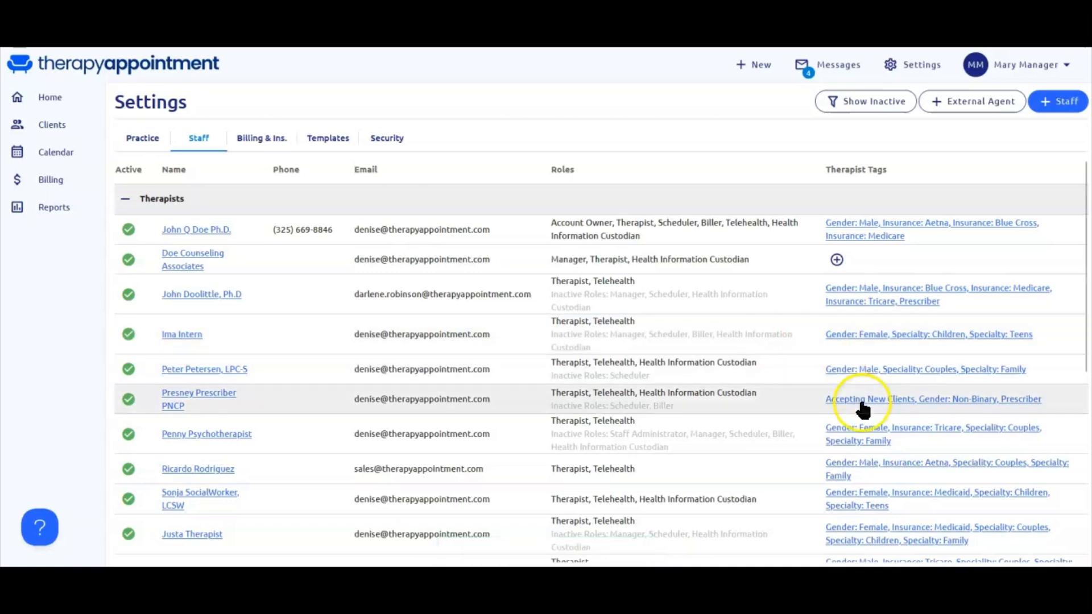
# Open the tags of the therapist tagged Gender: Female, Insurance: Tricare, Speciality: Couples and Specialty: Family, and go to managing all tags.
pyautogui.click(851, 436)
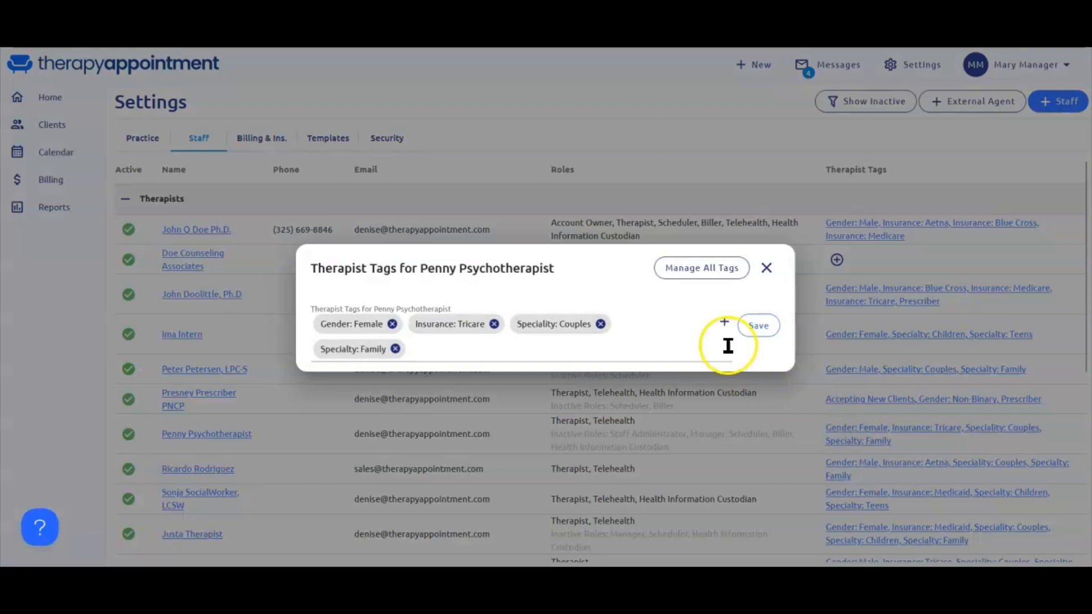
pyautogui.click(713, 274)
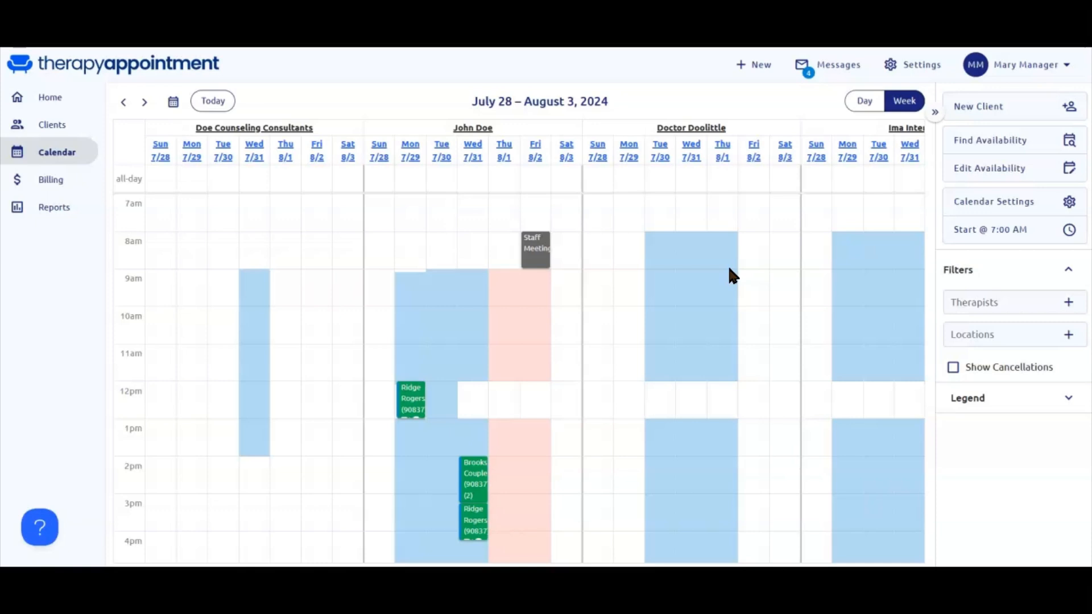
# Start finding availability for a new appointment and select the client who requests a first appointment, searching for "requ".
pyautogui.click(1026, 142)
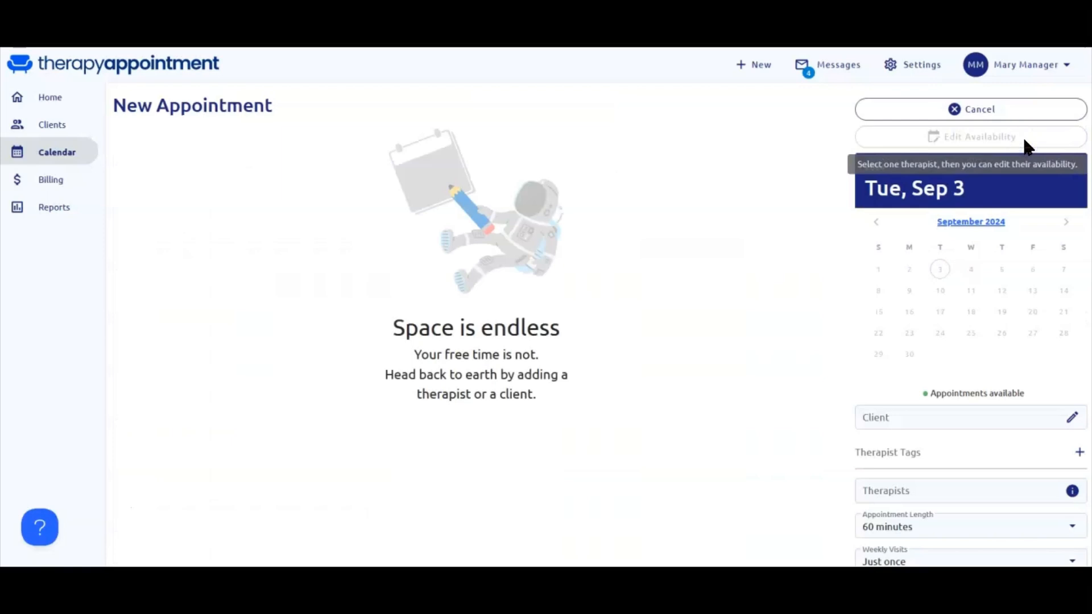
pyautogui.click(915, 419)
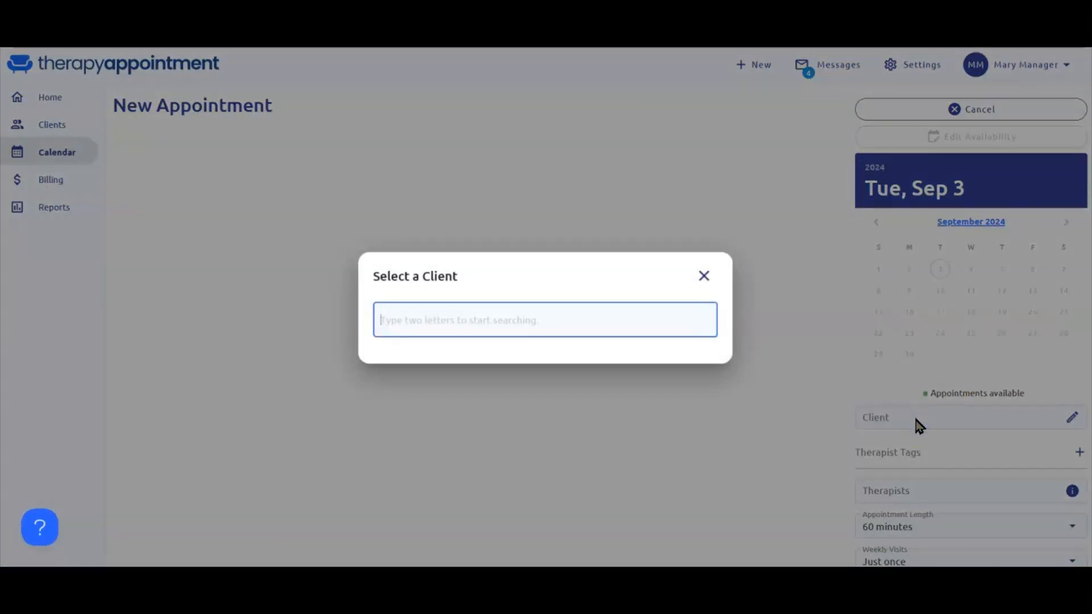
pyautogui.write('requ')
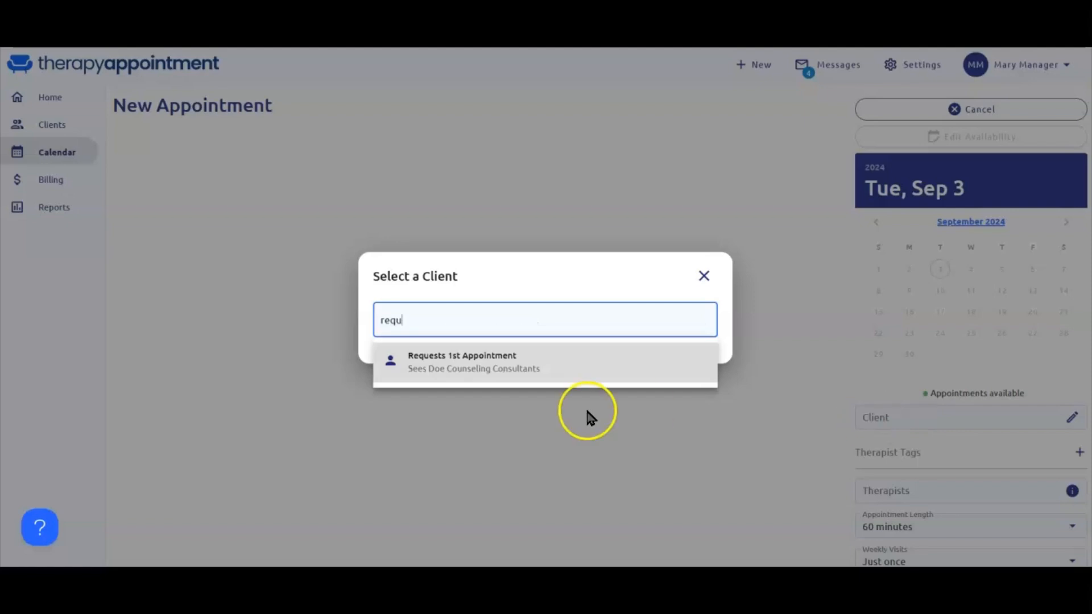
pyautogui.click(526, 363)
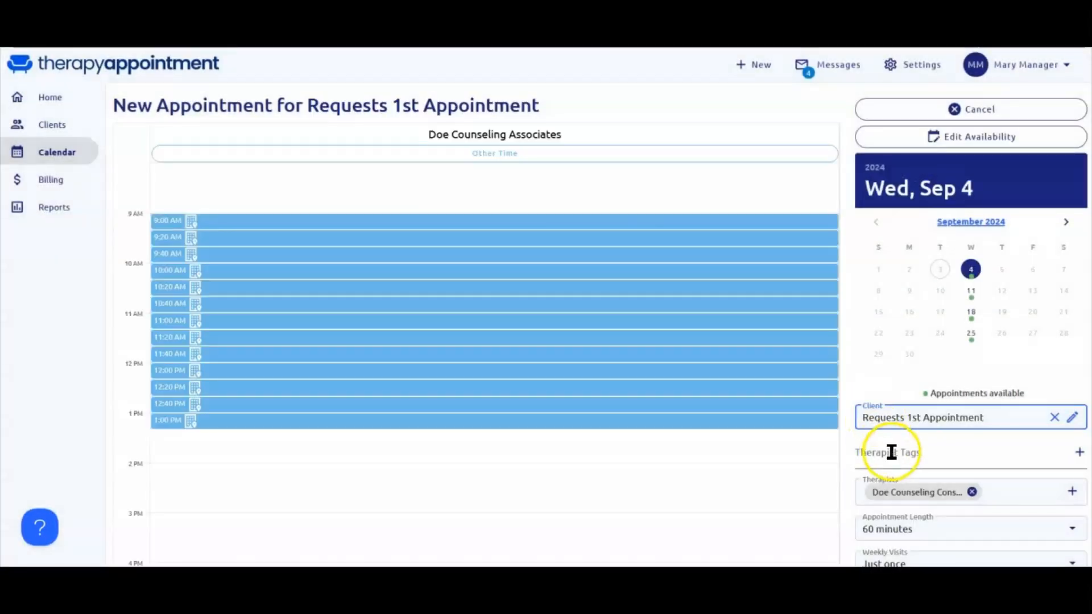
# Filter the therapists by the tags Gender: Female, Insurance: Medicaid and Specialty: Children.
pyautogui.click(891, 452)
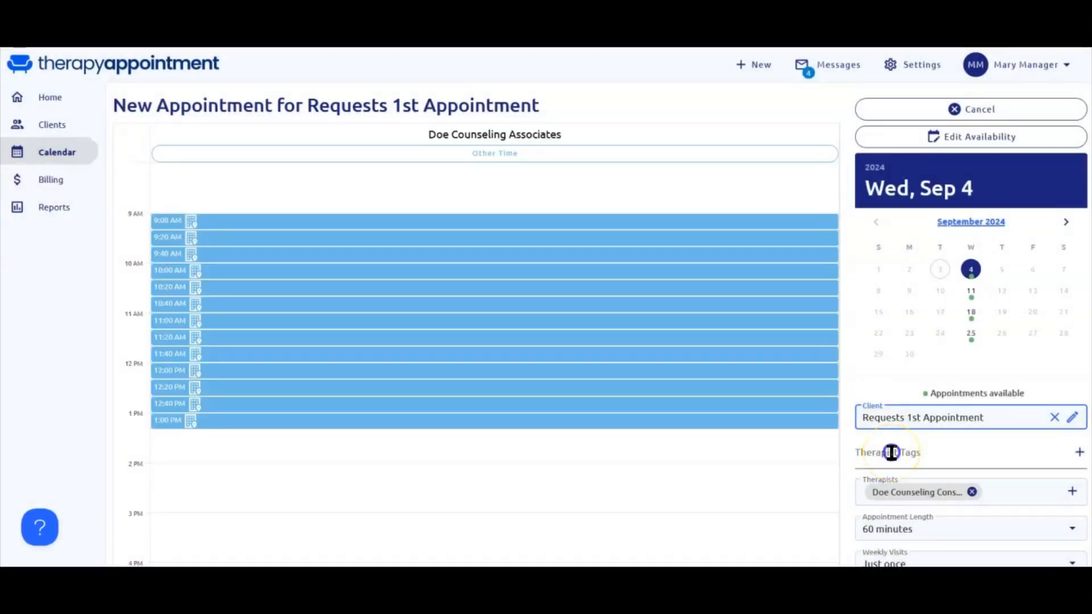
pyautogui.click(900, 464)
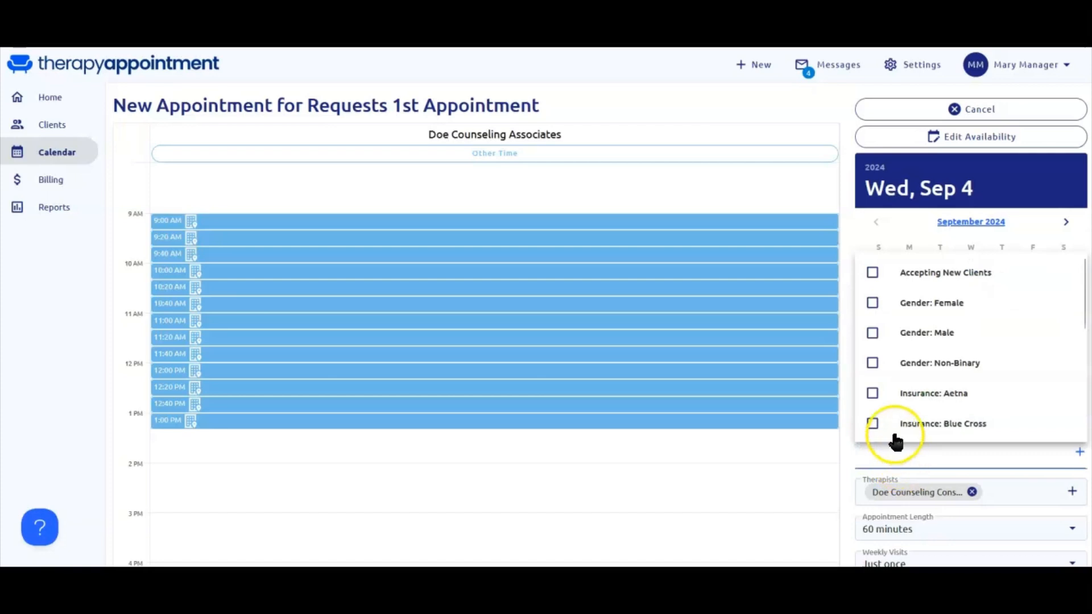
pyautogui.scroll(-2, 933, 340)
pyautogui.scroll(-2, 933, 340)
pyautogui.scroll(4, 934, 336)
pyautogui.click(874, 307)
pyautogui.scroll(-2, 892, 360)
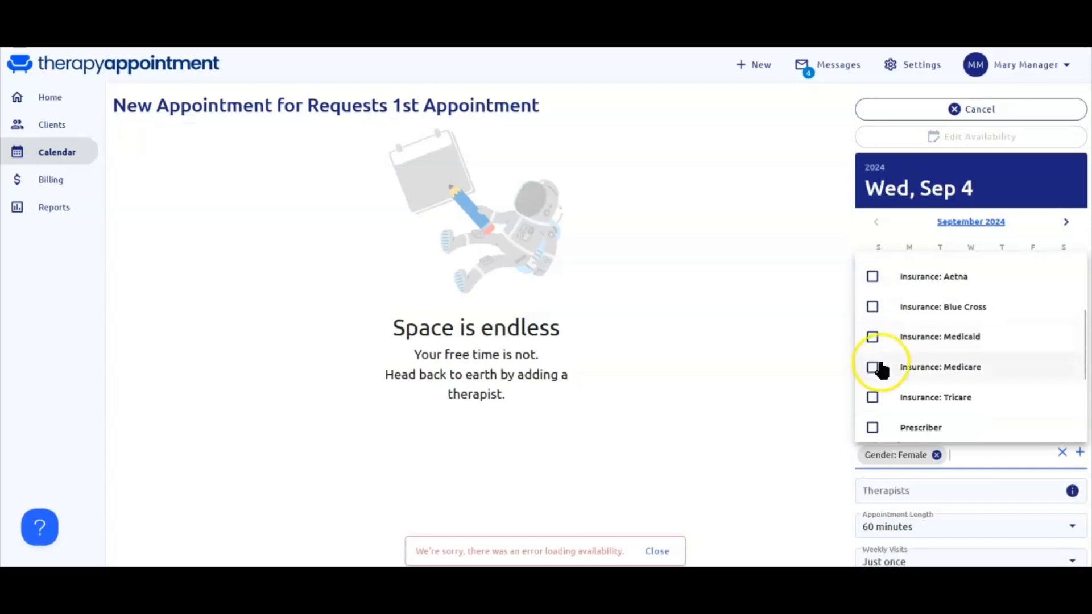
pyautogui.click(872, 337)
pyautogui.scroll(-2, 879, 372)
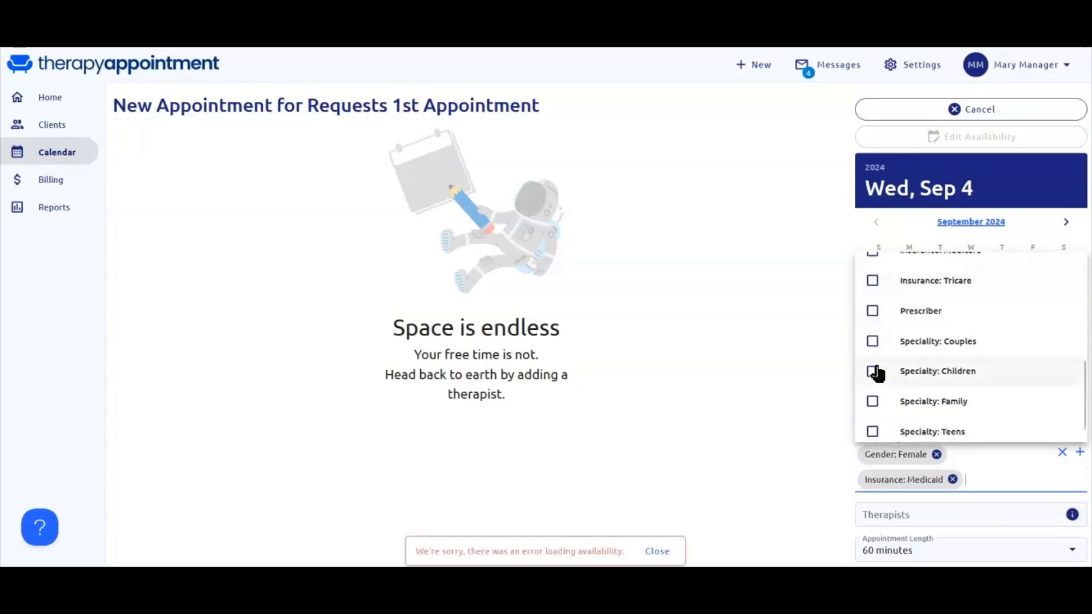
pyautogui.click(874, 373)
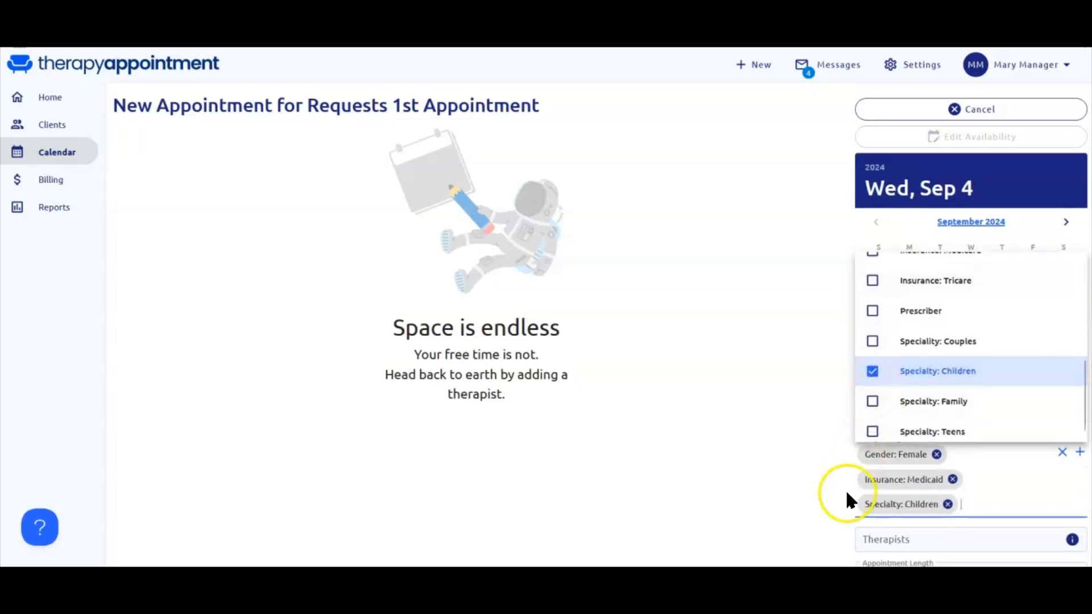
# Select all active therapists that match the chosen tags for the availability search.
pyautogui.scroll(-3, 844, 488)
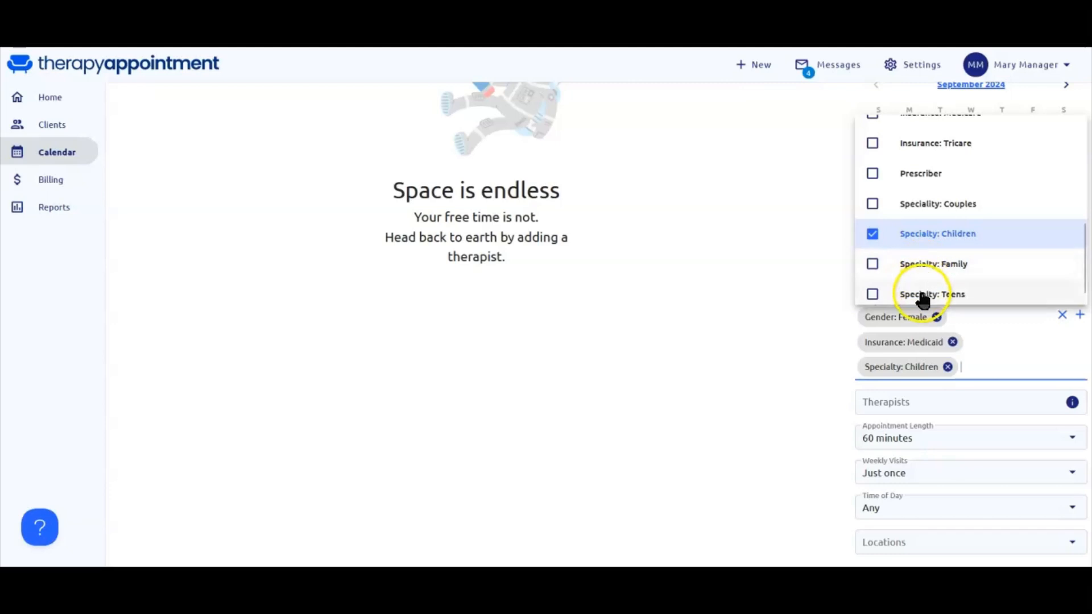
pyautogui.click(916, 402)
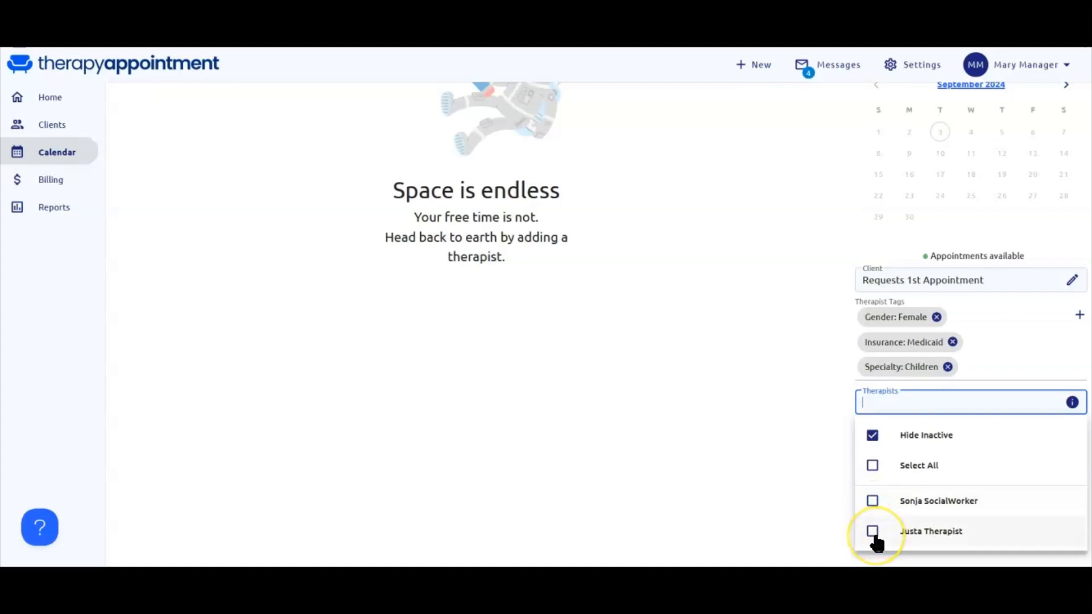
pyautogui.click(873, 467)
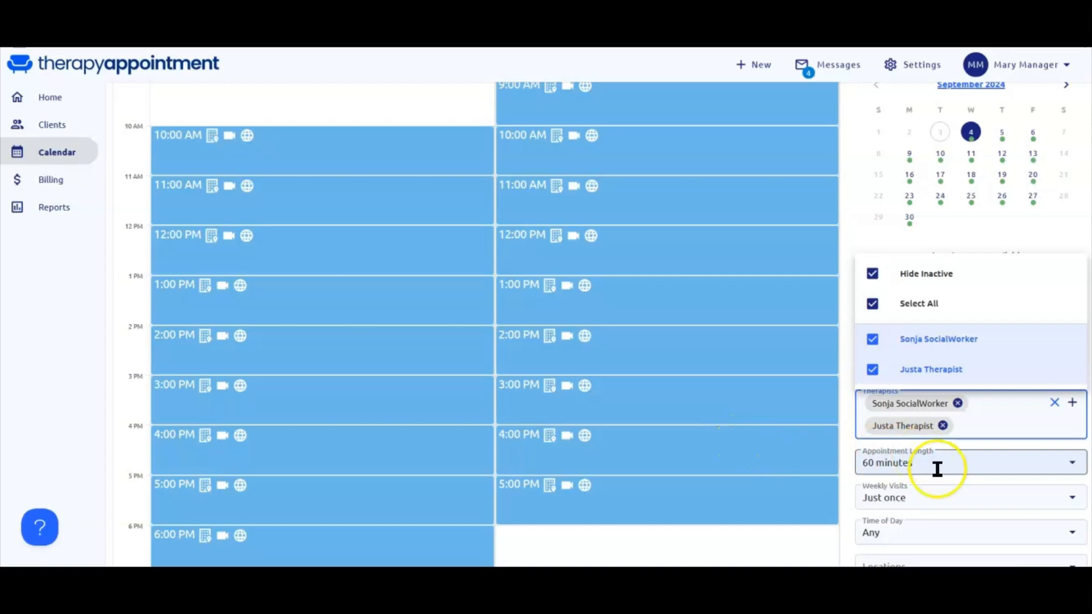
# Set the weekly visits to Three weeks and the time of day to Mid-Morning (10AM - 12PM).
pyautogui.scroll(-1, 936, 466)
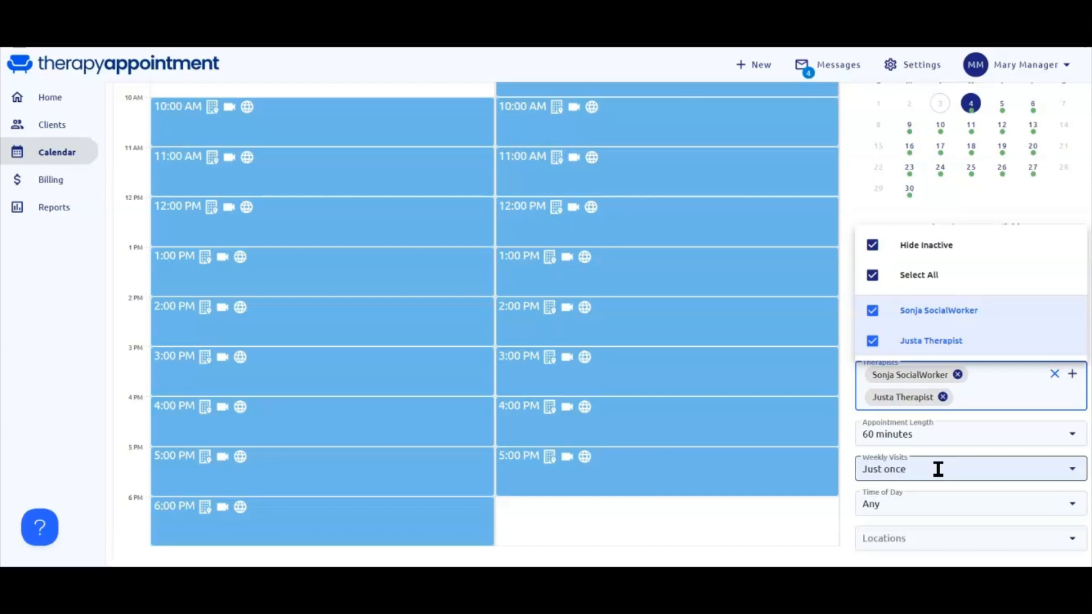
pyautogui.click(937, 469)
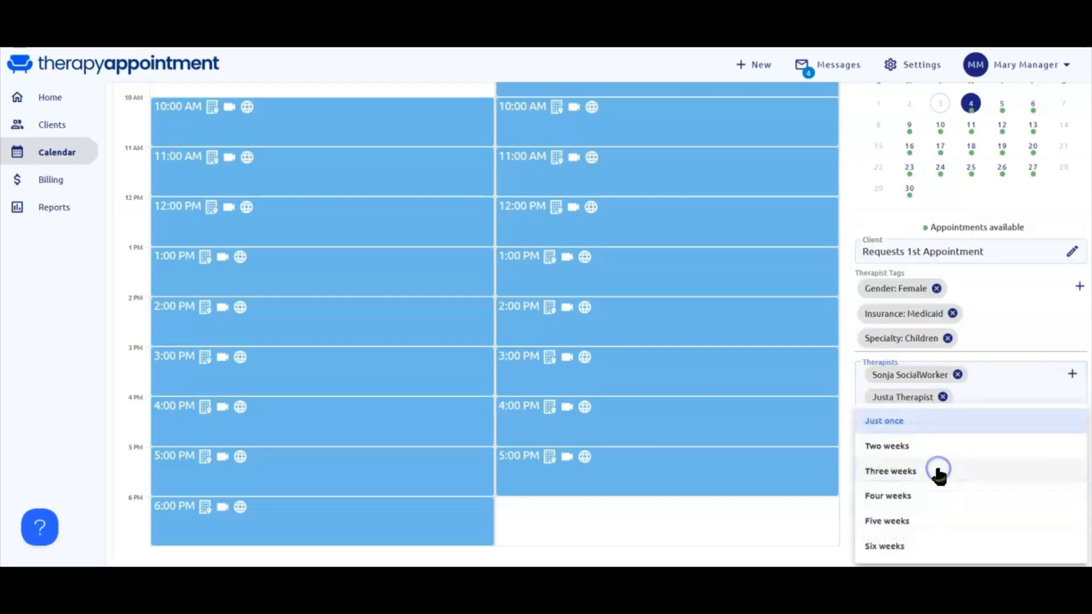
pyautogui.click(910, 476)
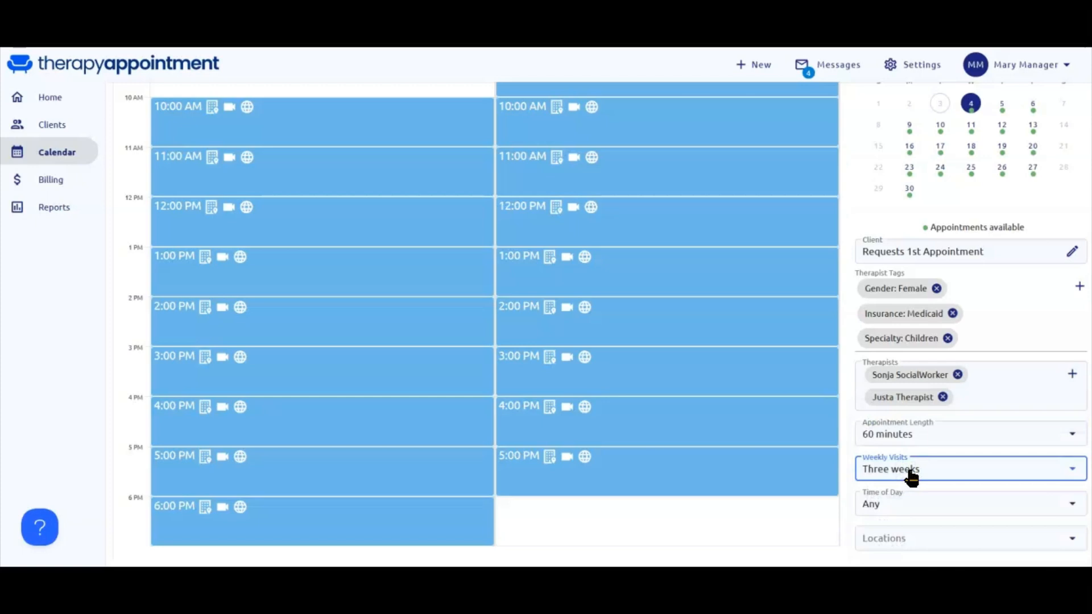
pyautogui.click(909, 508)
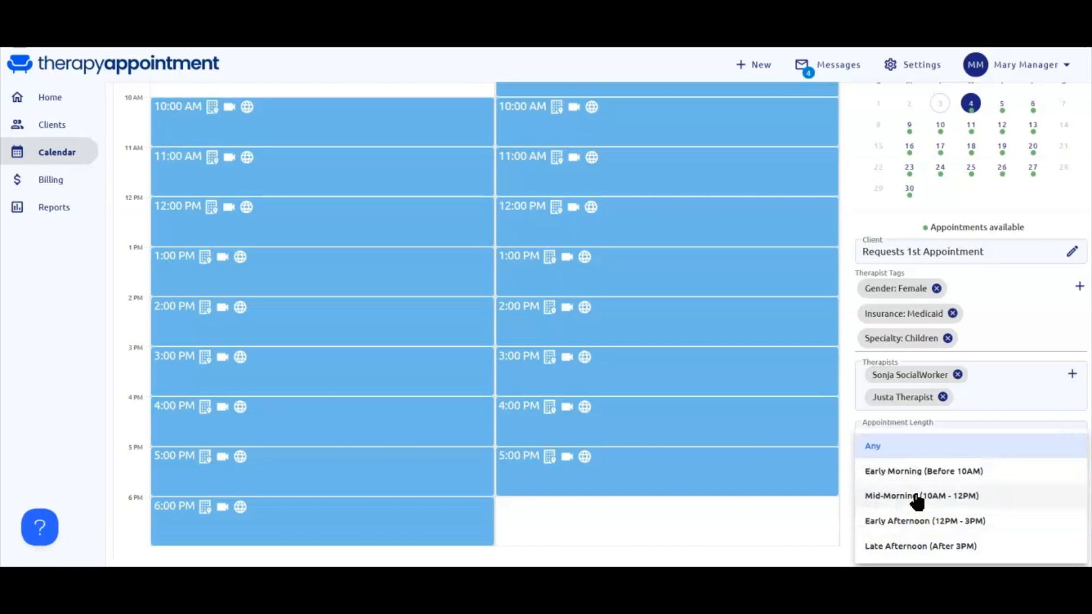
pyautogui.click(917, 499)
pyautogui.click(923, 503)
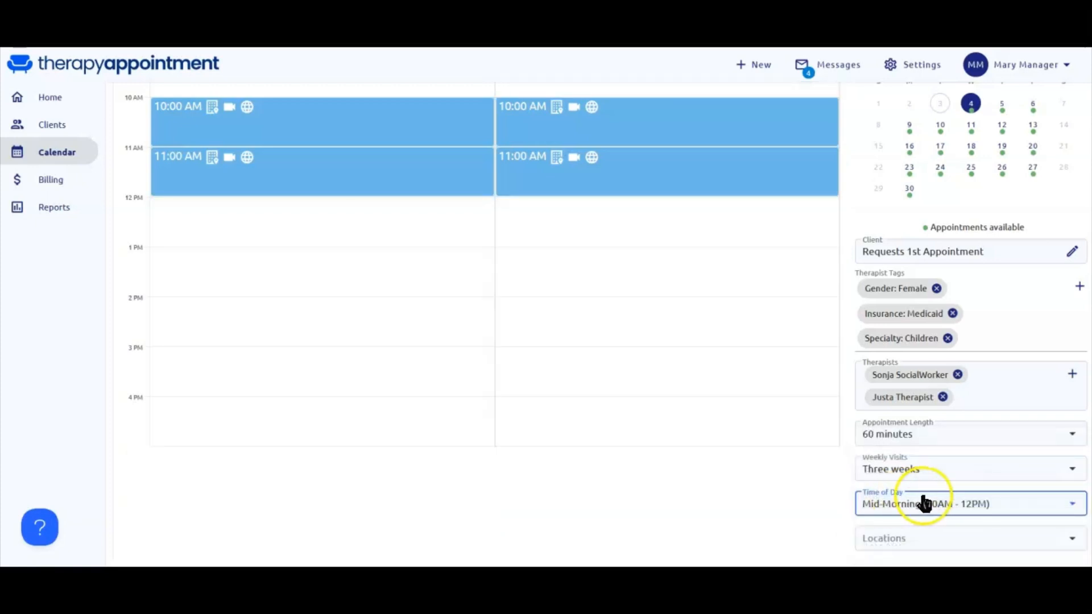
# Limit the availability search to the Dallas location.
pyautogui.click(922, 540)
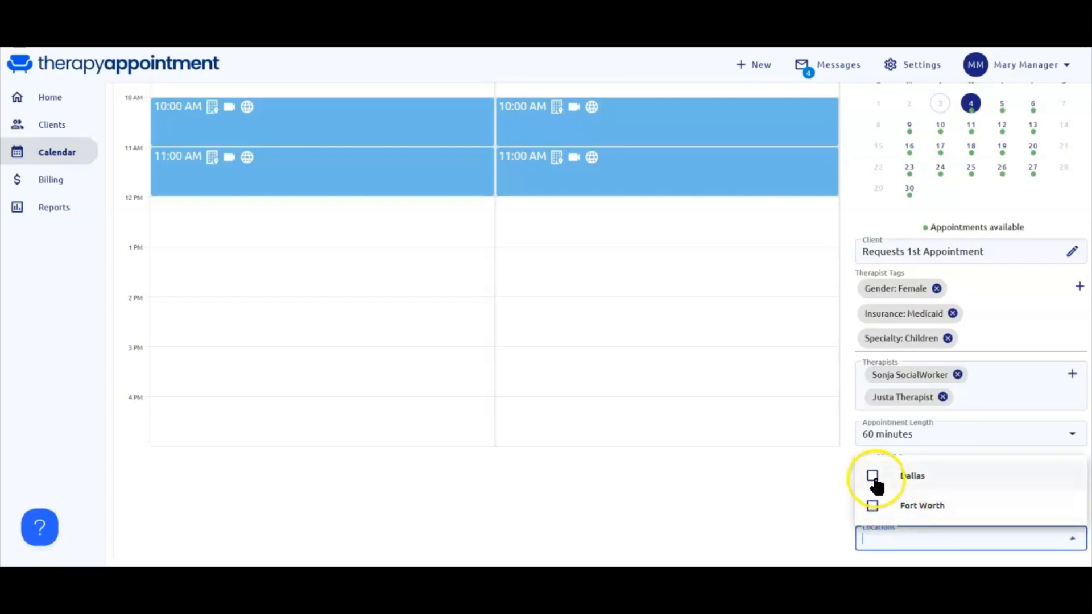
pyautogui.click(873, 478)
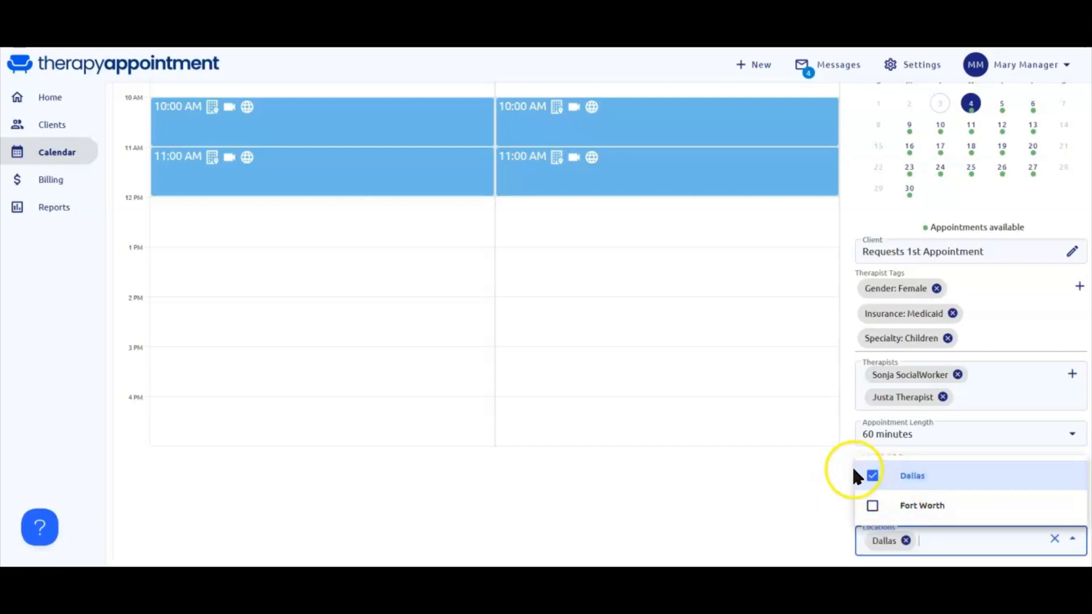
pyautogui.click(849, 473)
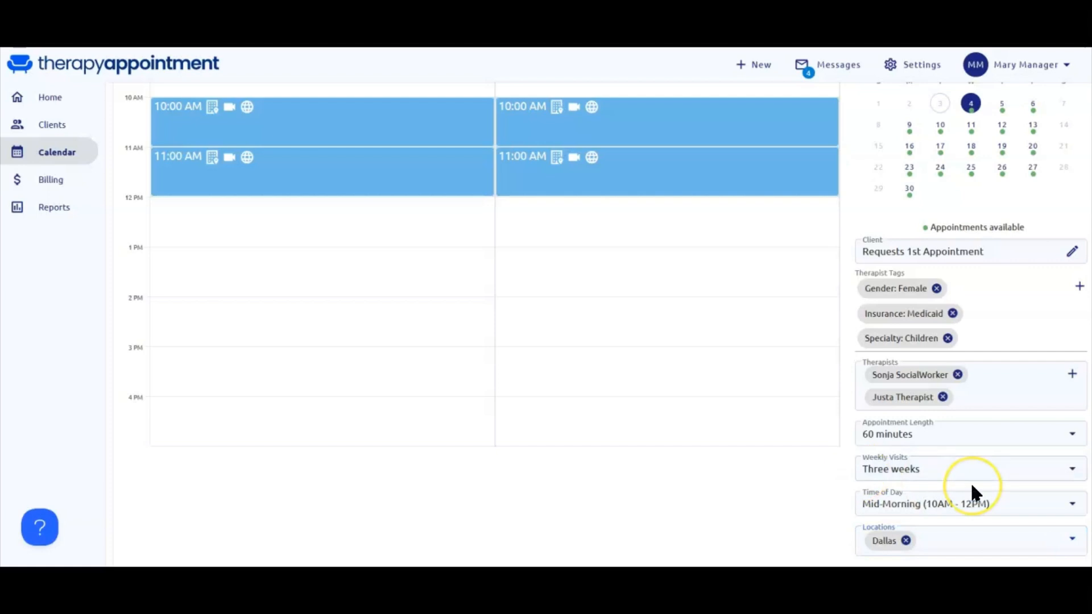
# Check the therapists' open slots on September 6 and September 11, including how the 10:00 AM slot is offered.
pyautogui.scroll(3, 970, 482)
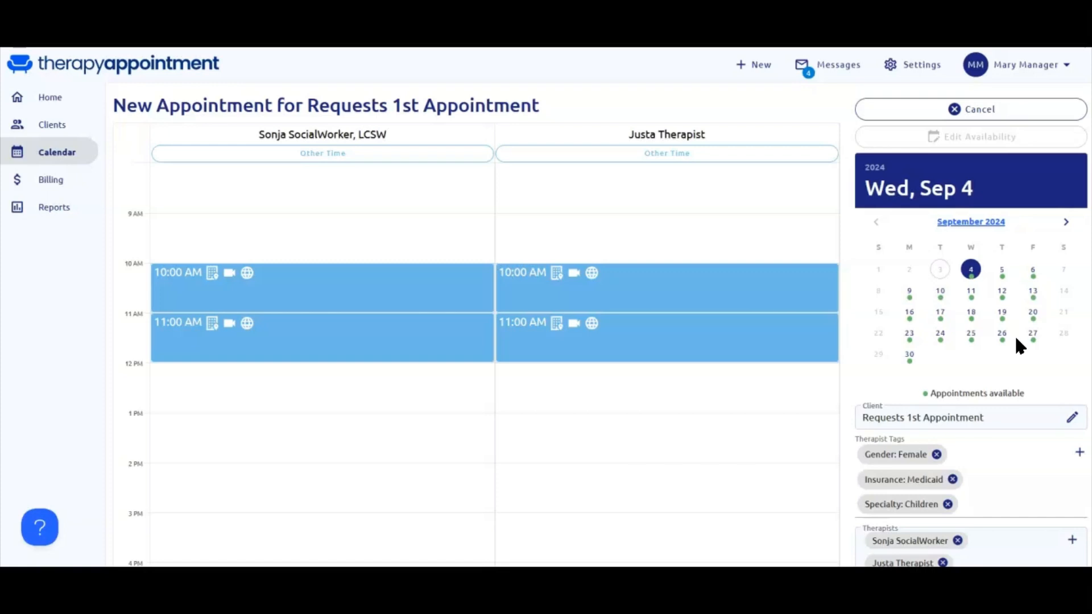
pyautogui.click(1033, 273)
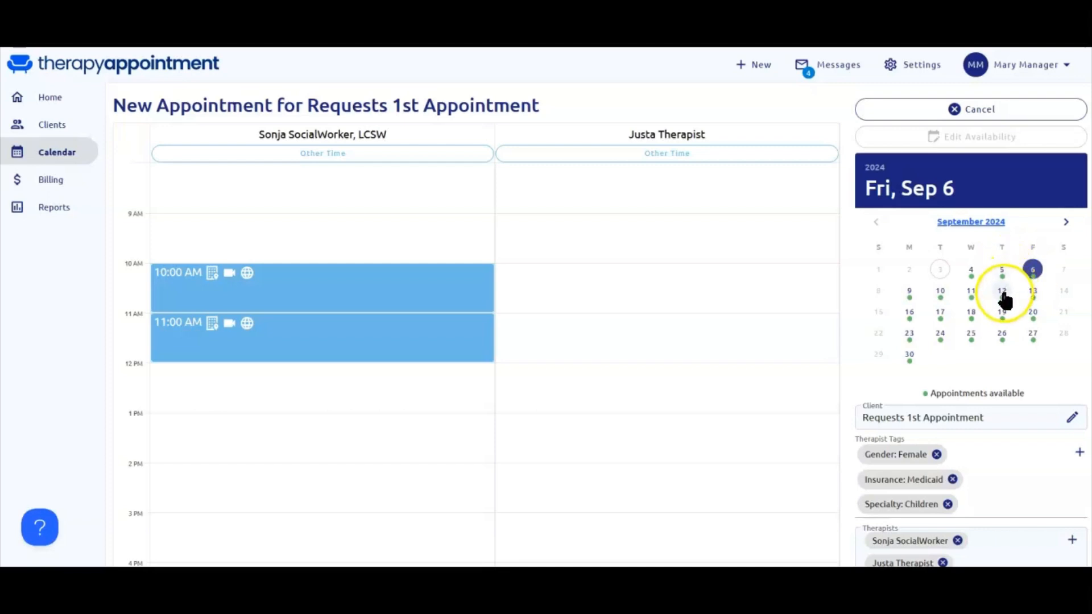
pyautogui.click(971, 292)
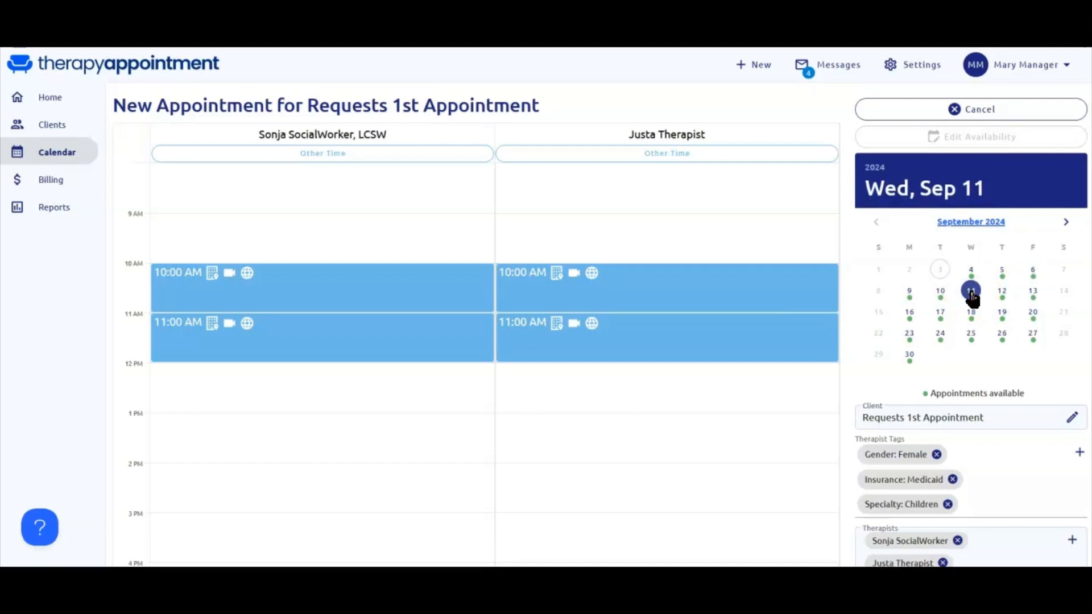
pyautogui.moveTo(555, 283)
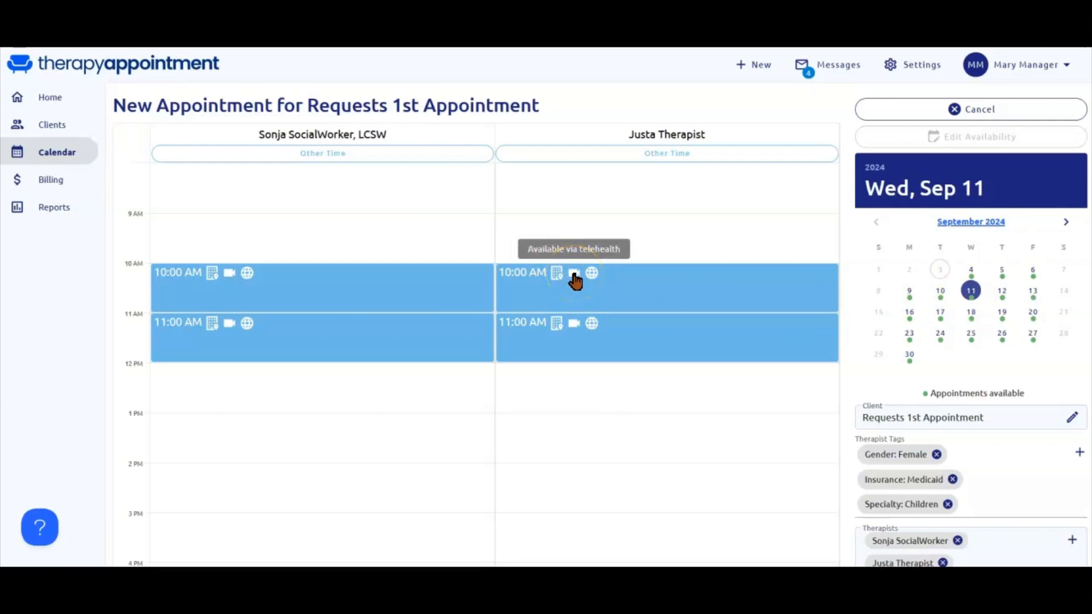
# Choose the 10:00 AM slot on Friday, September 6 with the LCSW therapist and review the appointment's start date and time.
pyautogui.click(1035, 278)
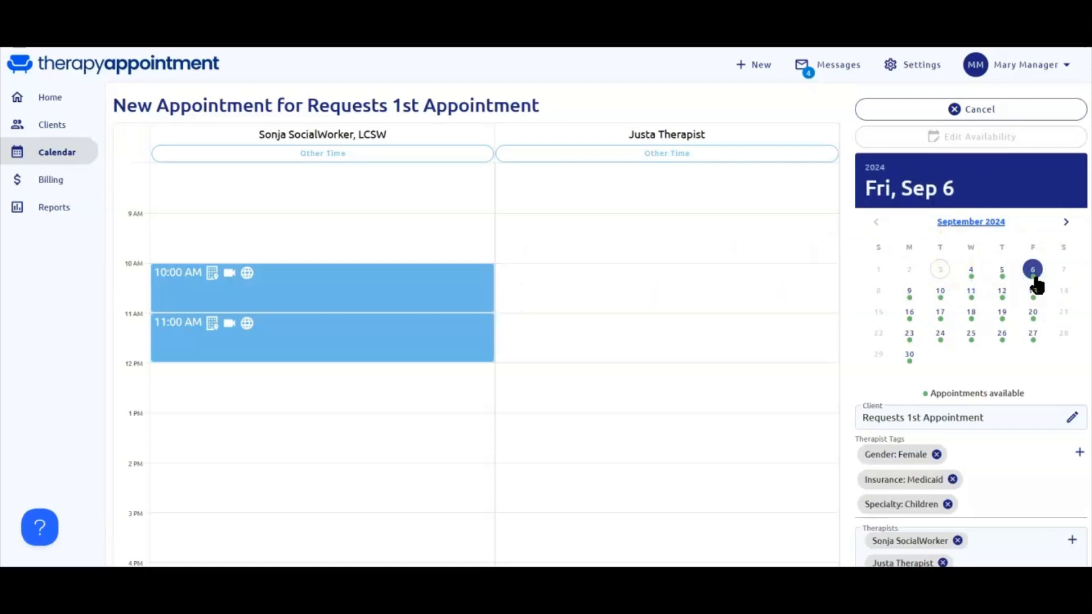
pyautogui.click(360, 296)
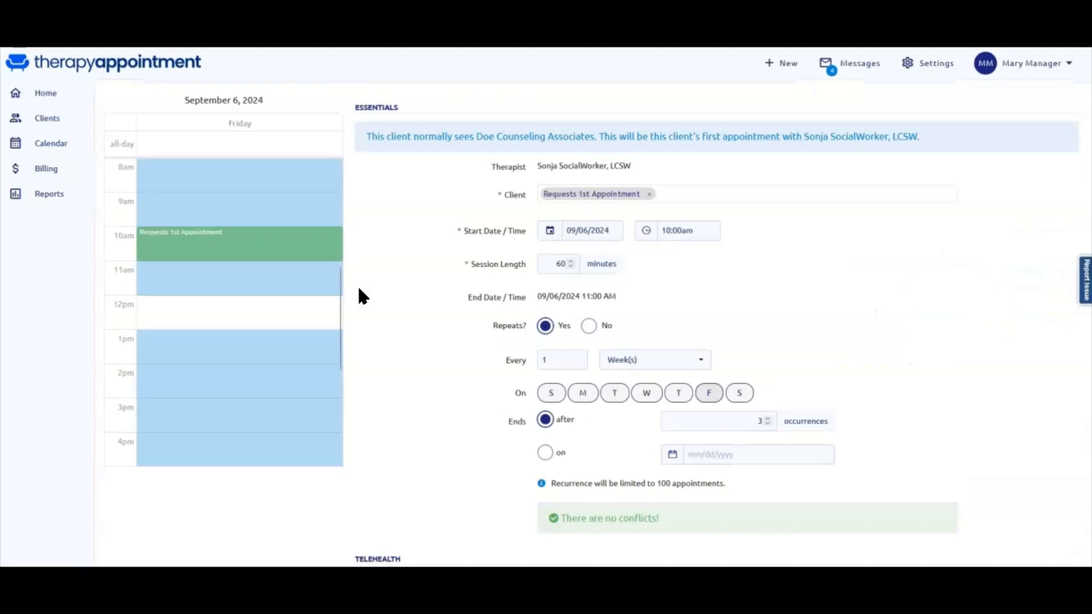
pyautogui.click(760, 286)
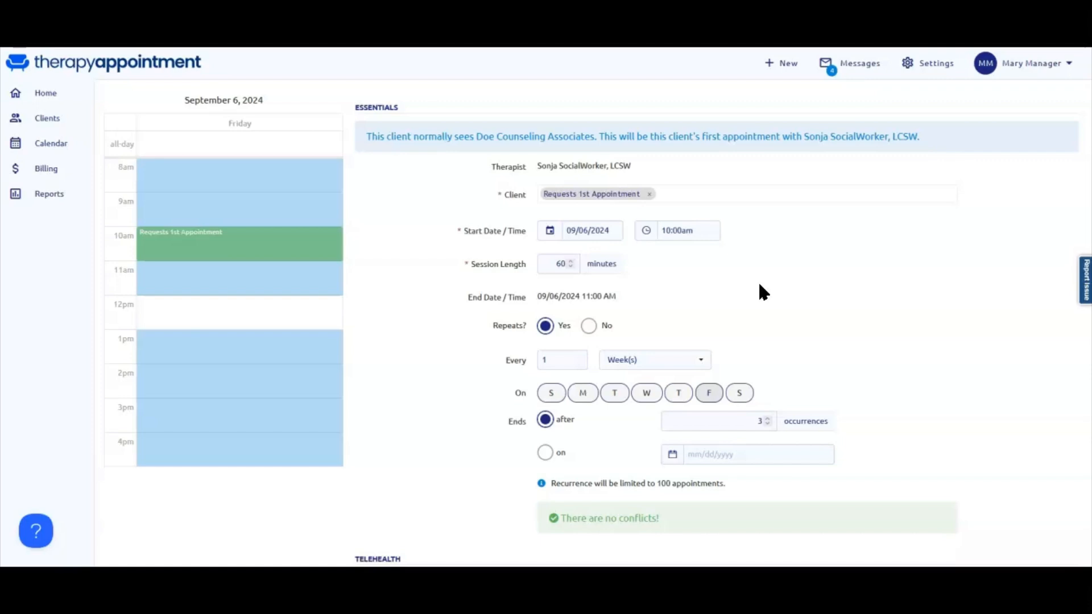
pyautogui.click(580, 232)
pyautogui.click(681, 236)
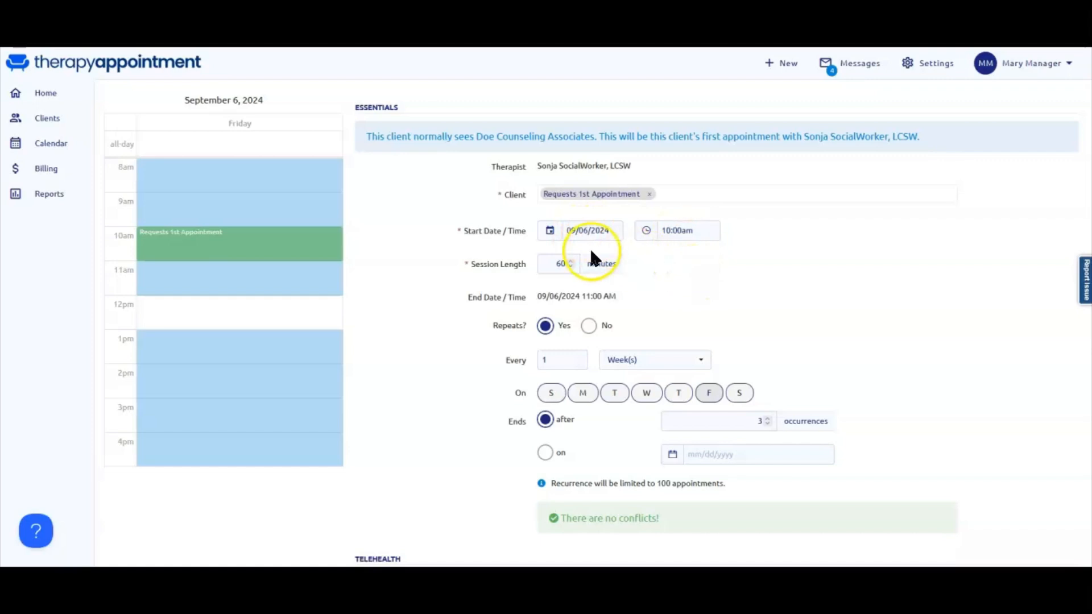
# Switch the appointment's repetition off and back on, and end the weekly series after 7 occurrences.
pyautogui.scroll(-1, 623, 270)
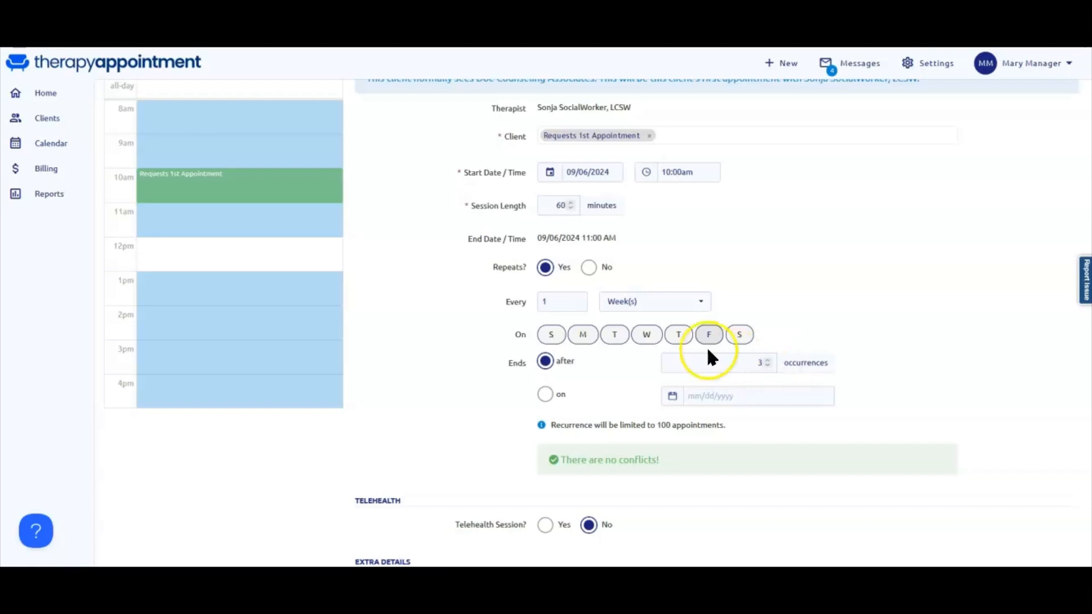
pyautogui.click(589, 268)
pyautogui.click(547, 269)
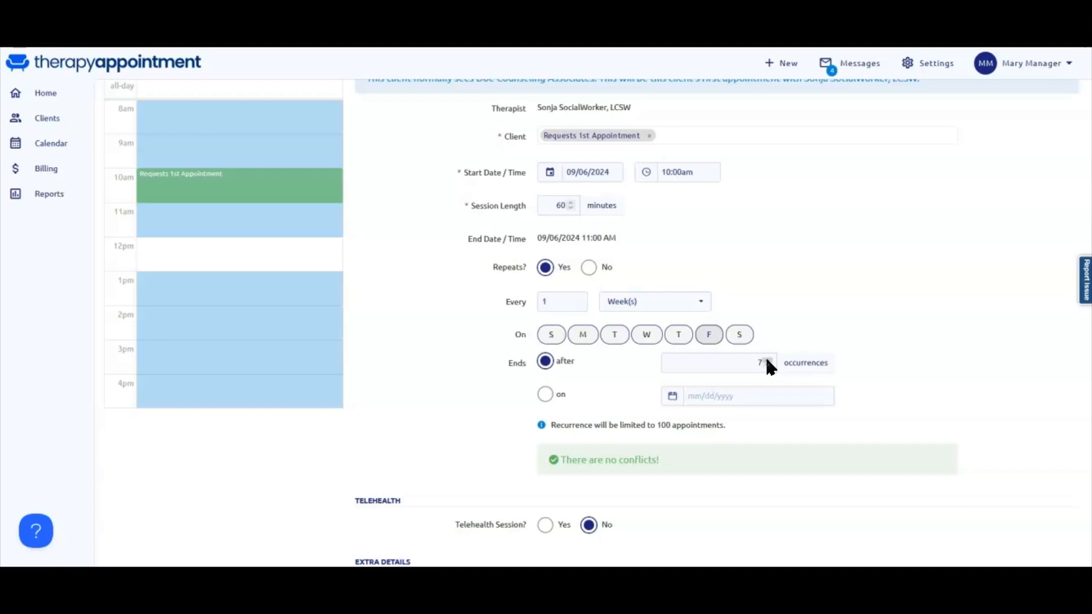
# Make the appointment a telehealth session and set its CPT code to (90837) Psychotherapy, 60 minutes.
pyautogui.scroll(-1, 694, 390)
pyautogui.scroll(-2, 650, 426)
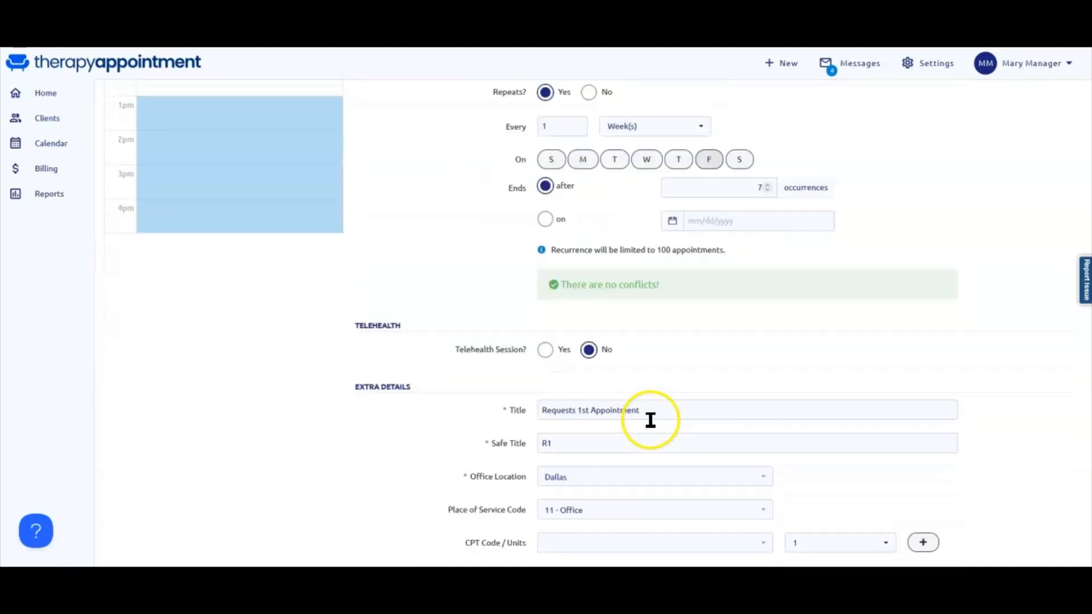
pyautogui.click(545, 351)
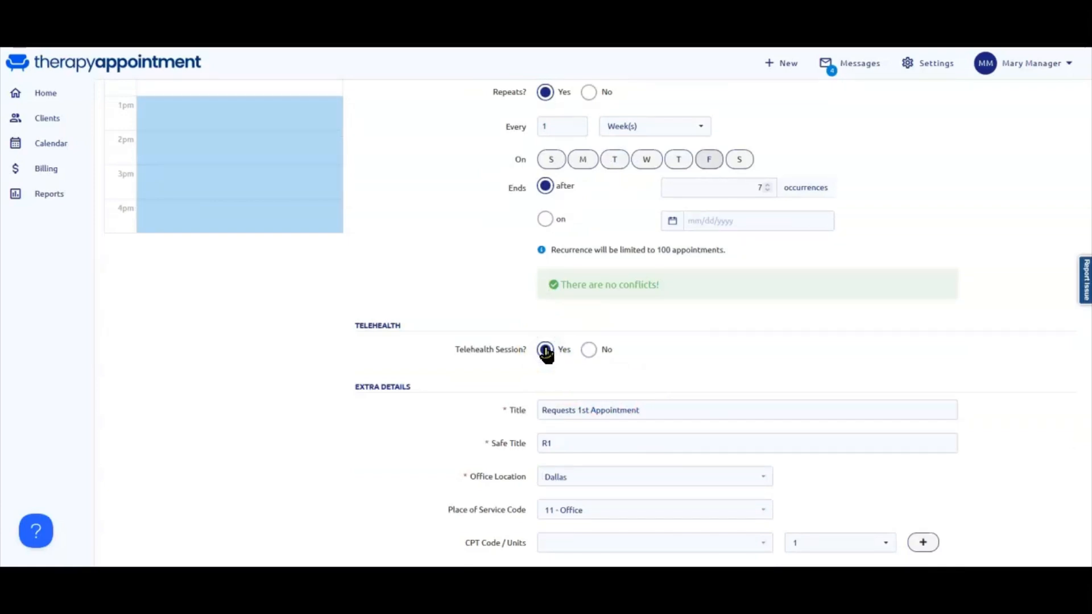
pyautogui.scroll(-2, 555, 367)
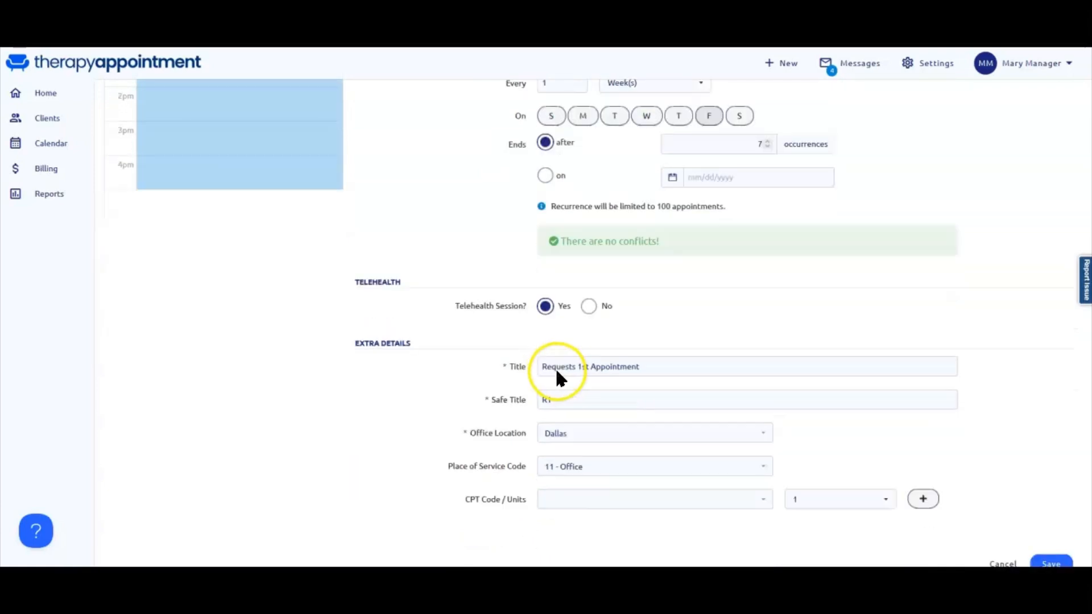
pyautogui.click(587, 427)
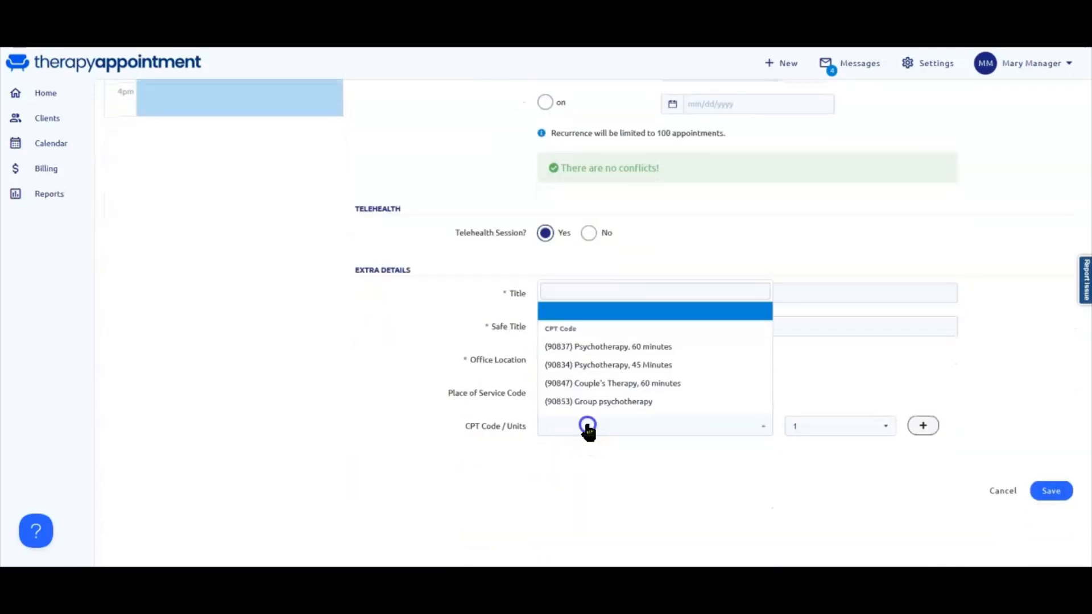
pyautogui.click(598, 347)
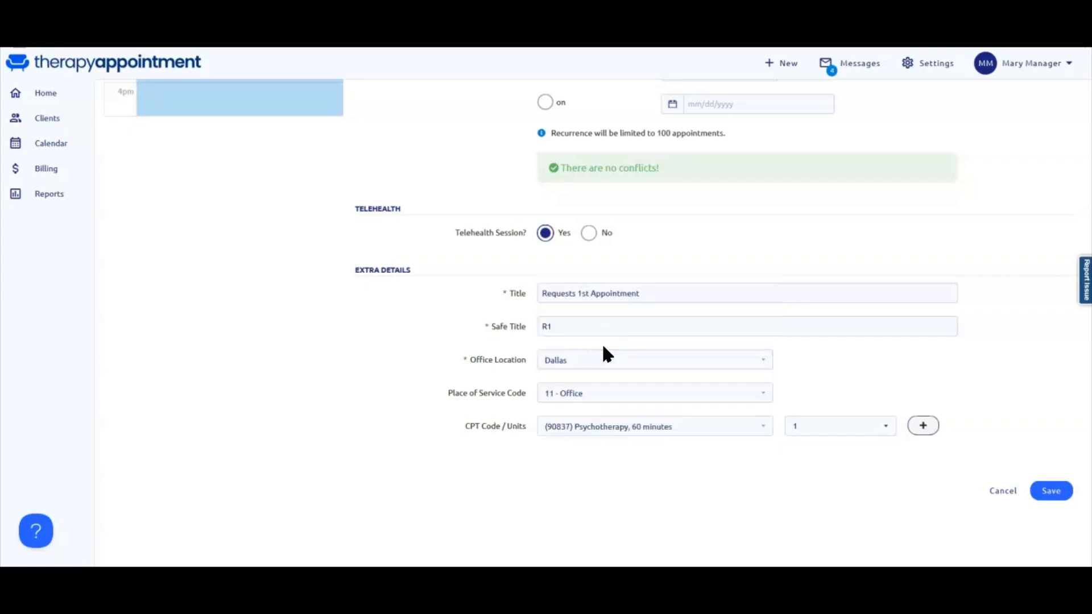
# Set the weekly series to end after 3 occurrences and save the recurring telehealth appointment.
pyautogui.scroll(4, 602, 342)
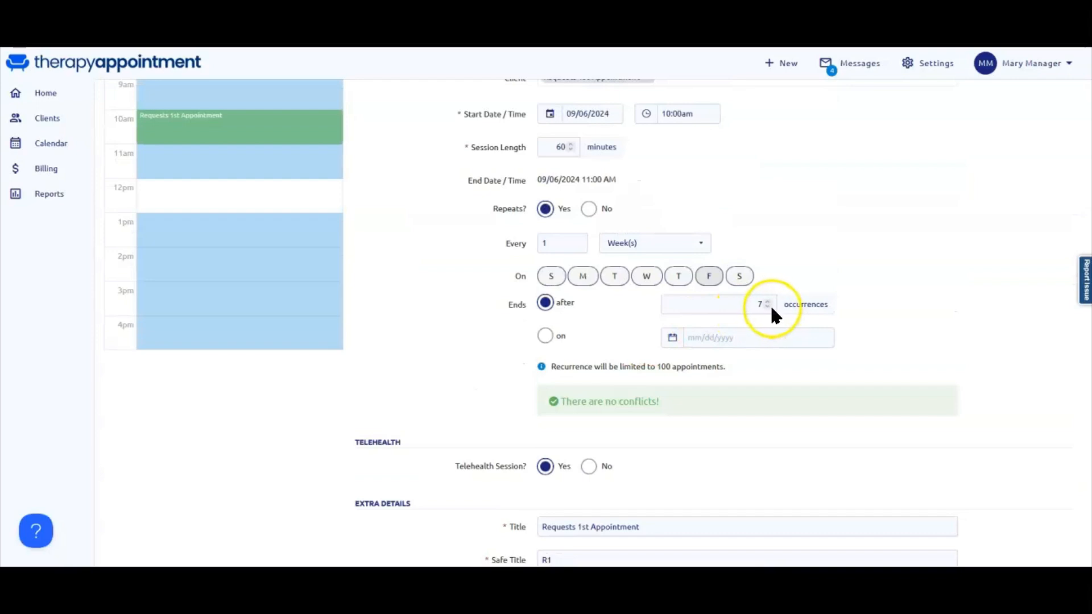
pyautogui.click(767, 308)
pyautogui.click(767, 307)
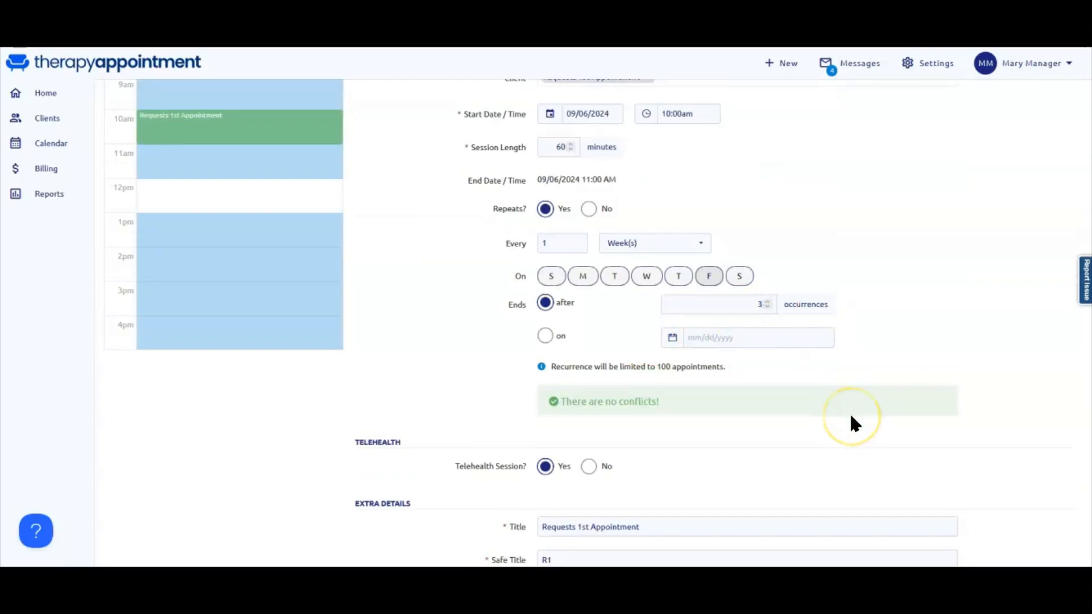
pyautogui.scroll(-2, 851, 416)
pyautogui.scroll(-2, 852, 417)
pyautogui.click(1052, 490)
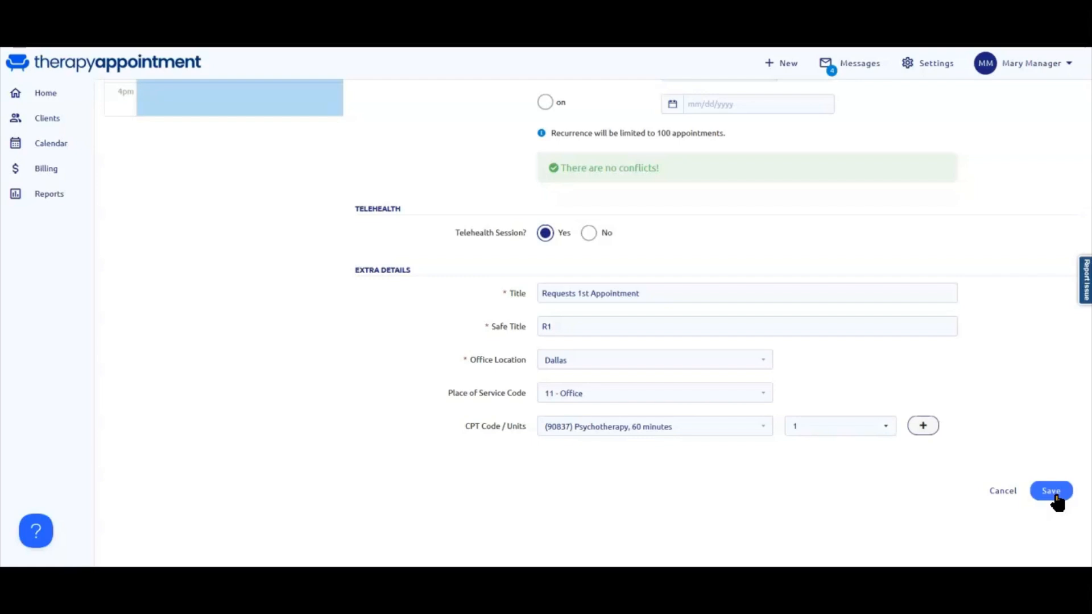
pyautogui.click(1050, 492)
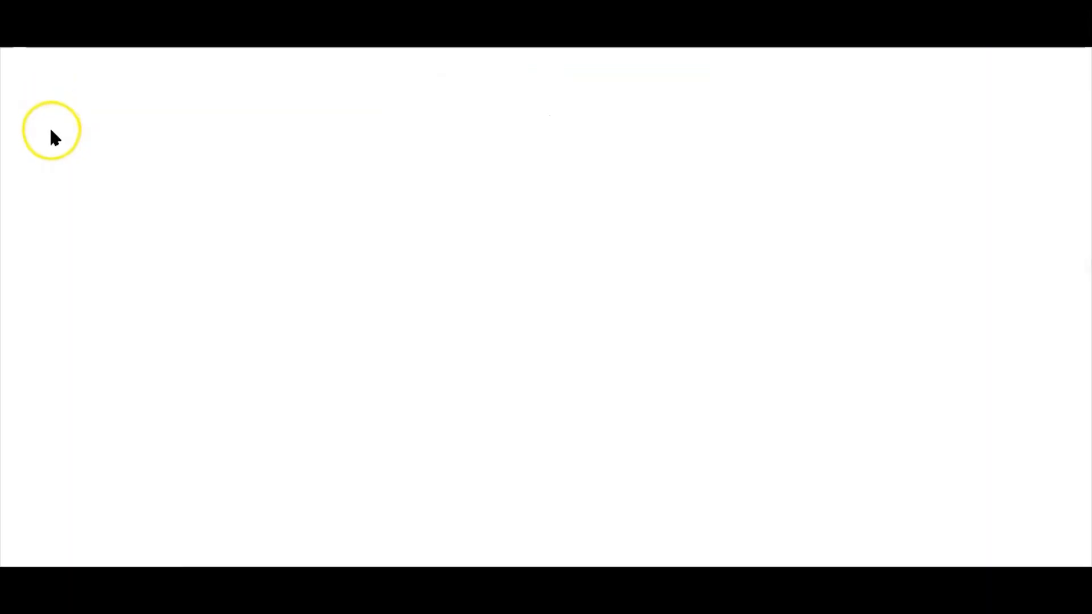
# Show the social worker's own calendar for the current week and check the new client's 10:00 AM appointment on Friday, September 6.
pyautogui.click(49, 156)
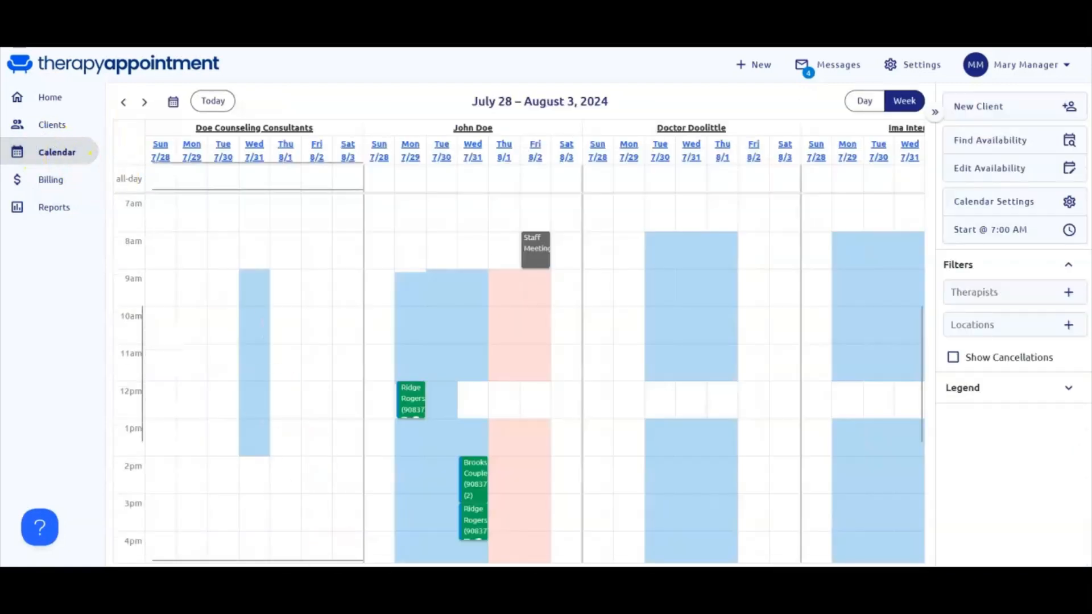
pyautogui.moveTo(360, 559); pyautogui.dragTo(824, 560)
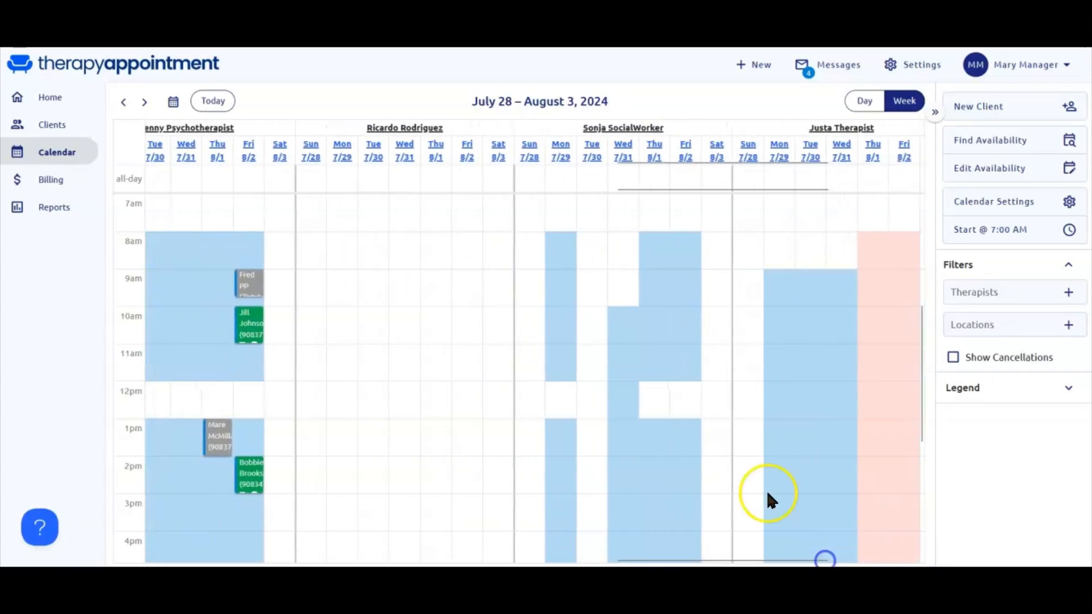
pyautogui.click(625, 127)
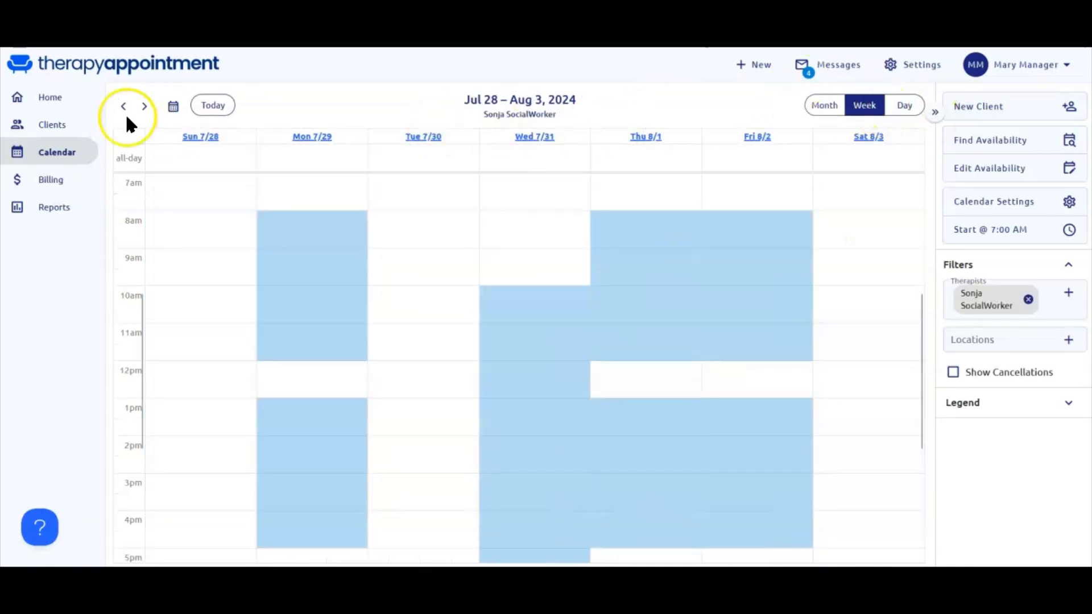
pyautogui.click(203, 108)
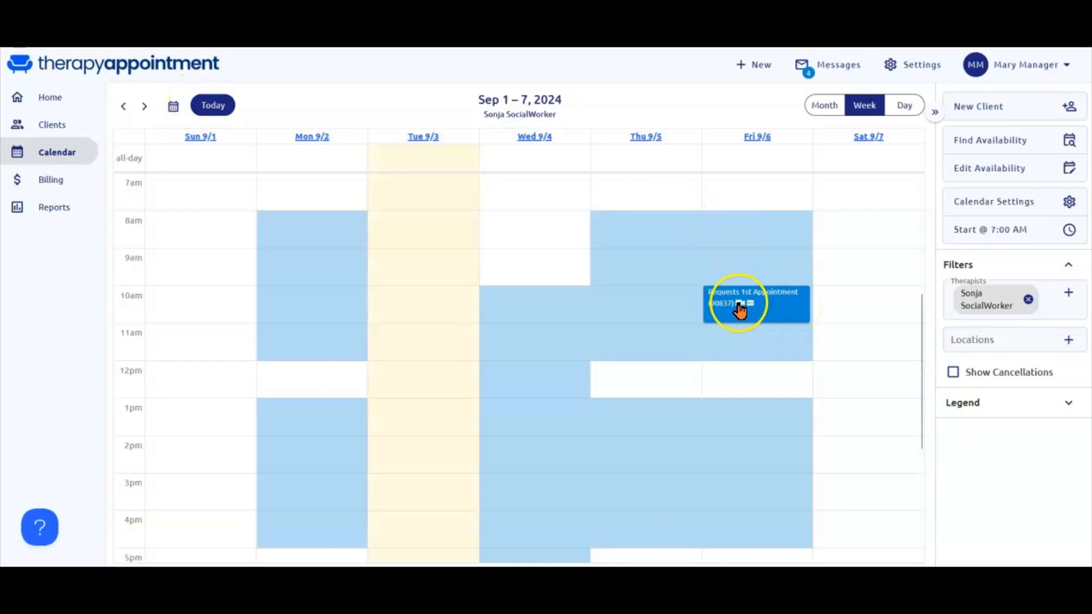
pyautogui.moveTo(751, 311)
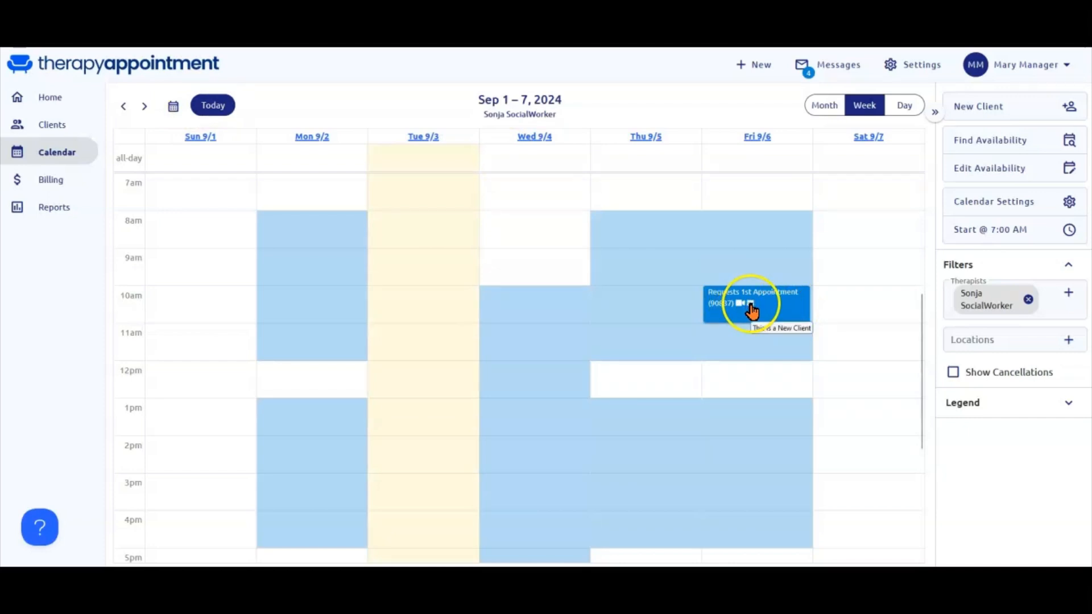